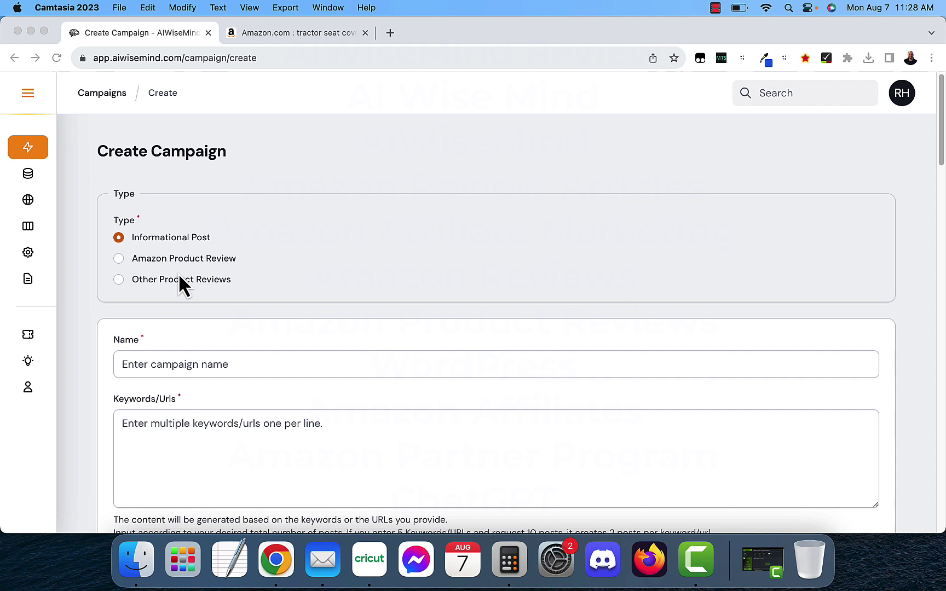
Make the campaign an Amazon Product Review named 'Tractor Seat Covers', then switch to the Amazon results
{"action": "left_click", "coordinate": [157, 262]}
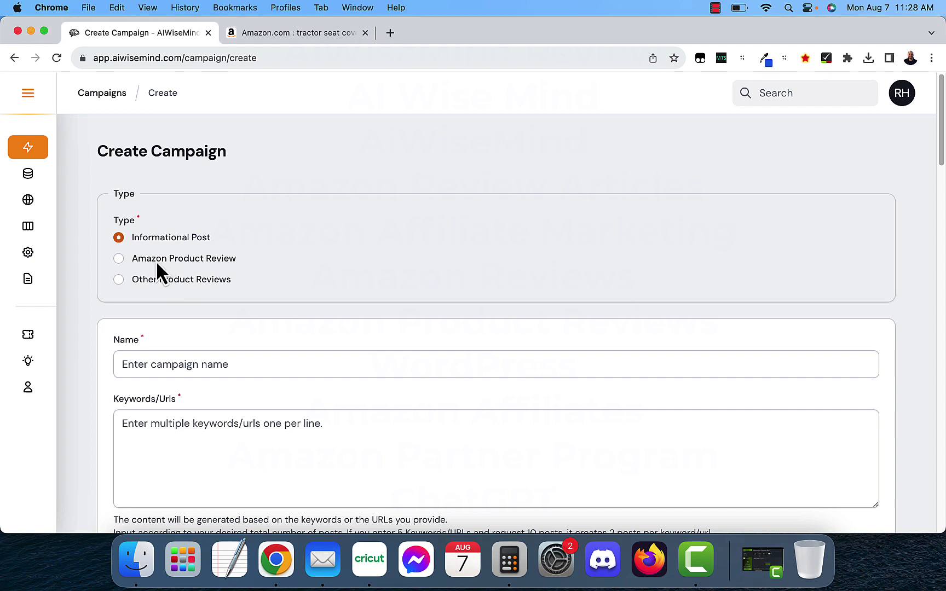
{"action": "left_click", "coordinate": [117, 259]}
{"action": "left_click", "coordinate": [209, 365]}
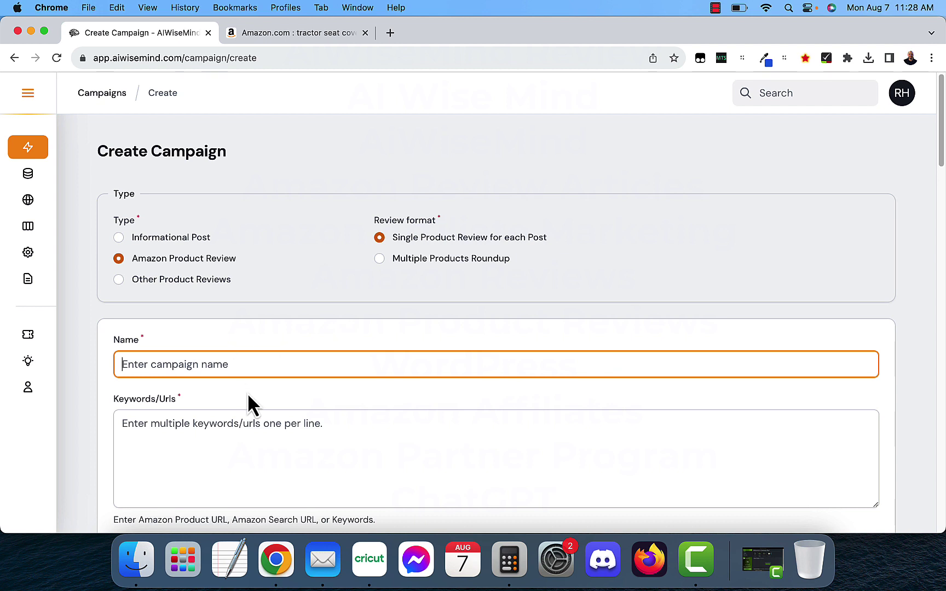
{"action": "type", "text": "Tract"}
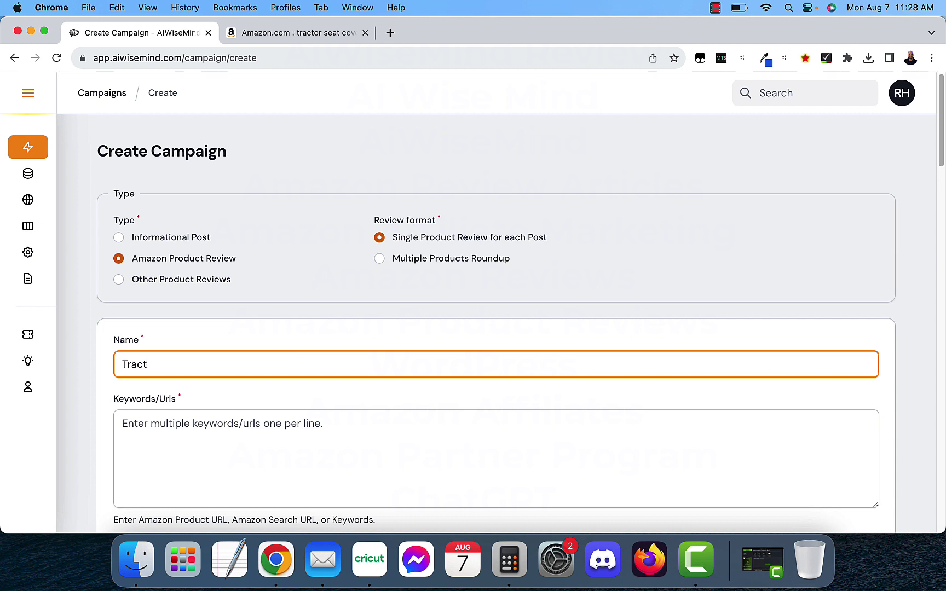
{"action": "type", "text": "or Seat Covers"}
{"action": "left_click", "coordinate": [337, 441]}
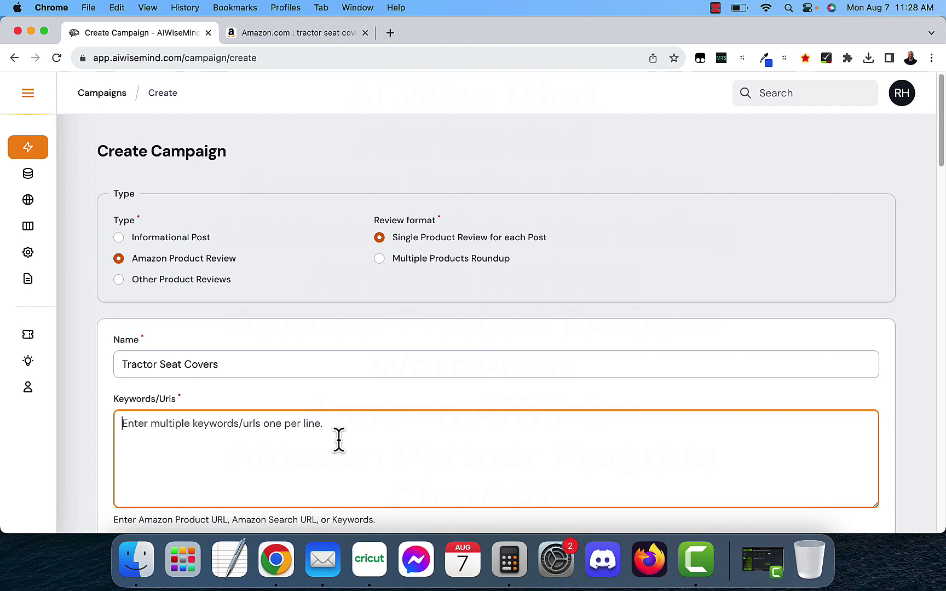
{"action": "left_click", "coordinate": [306, 33]}
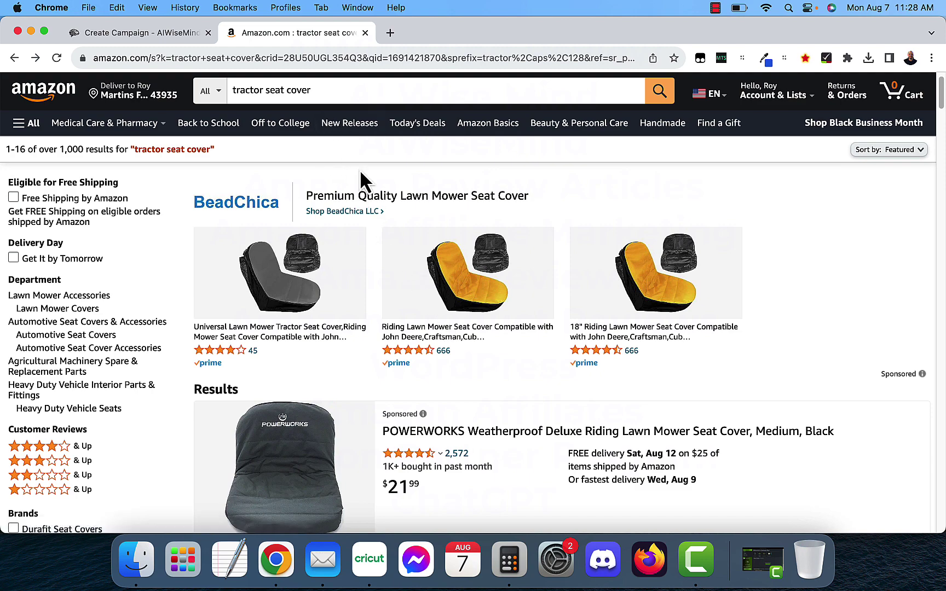
{"action": "scroll", "coordinate": [463, 287], "scroll_direction": "down", "scroll_amount": 5}
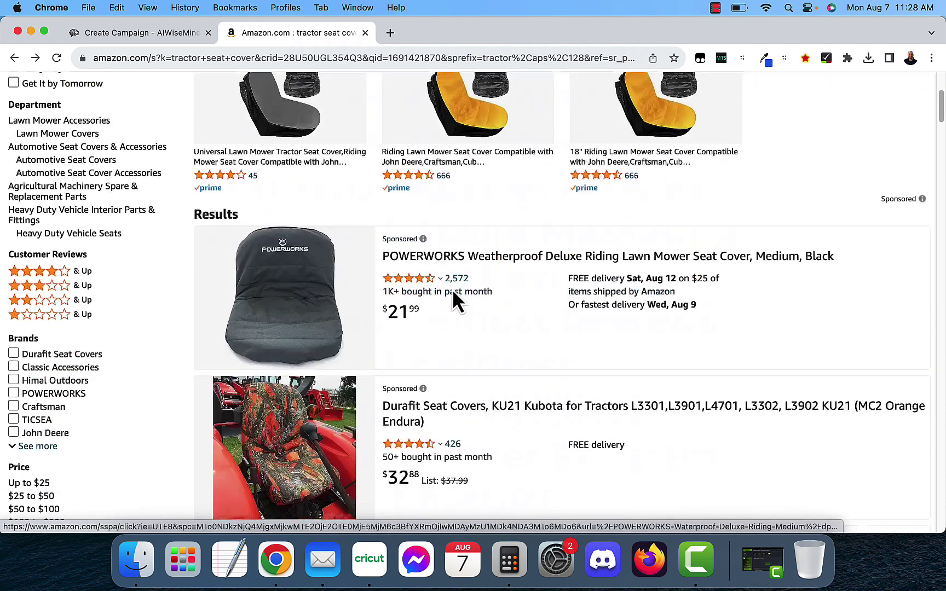
{"action": "scroll", "coordinate": [452, 222], "scroll_direction": "down", "scroll_amount": 20}
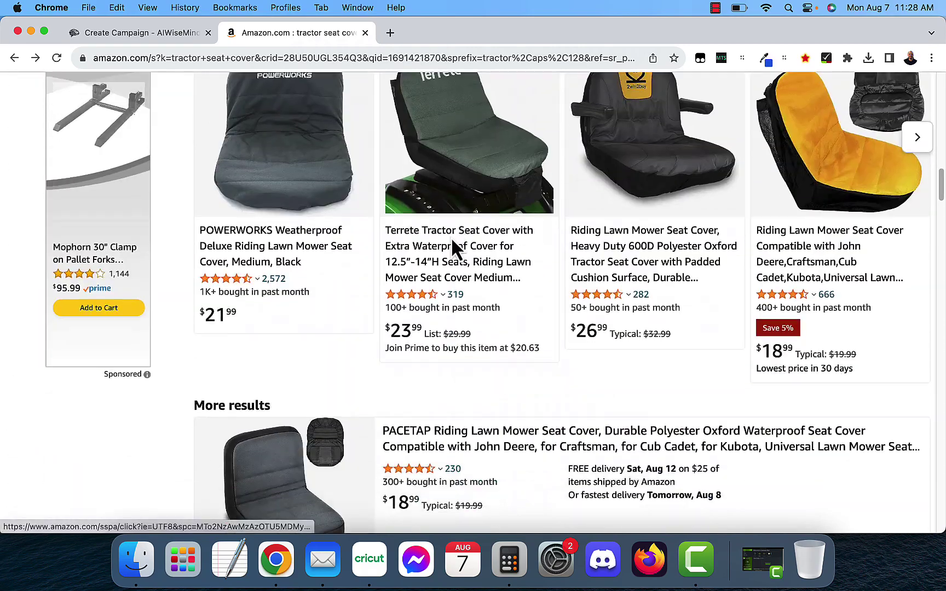
{"action": "scroll", "coordinate": [452, 244], "scroll_direction": "down", "scroll_amount": 8}
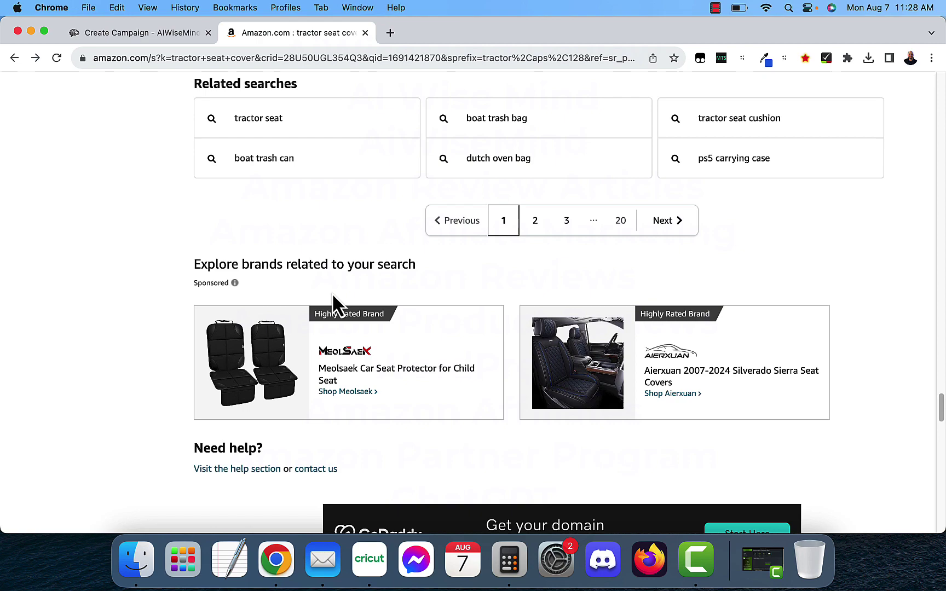
{"action": "scroll", "coordinate": [328, 295], "scroll_direction": "up", "scroll_amount": 20}
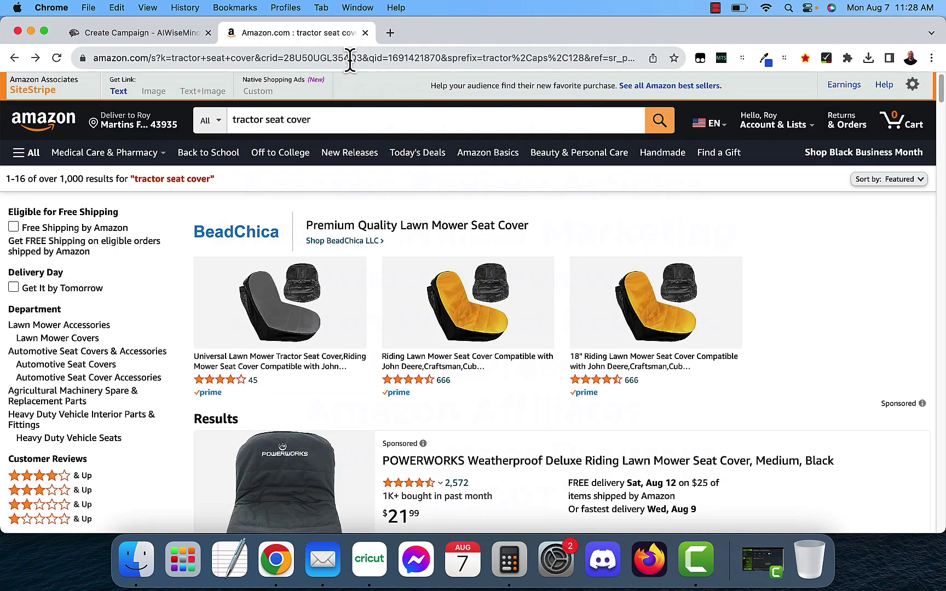
Paste the Amazon tractor seat cover search URL into Keywords/Urls, then scroll the Amazon results
{"action": "left_click", "coordinate": [101, 33]}
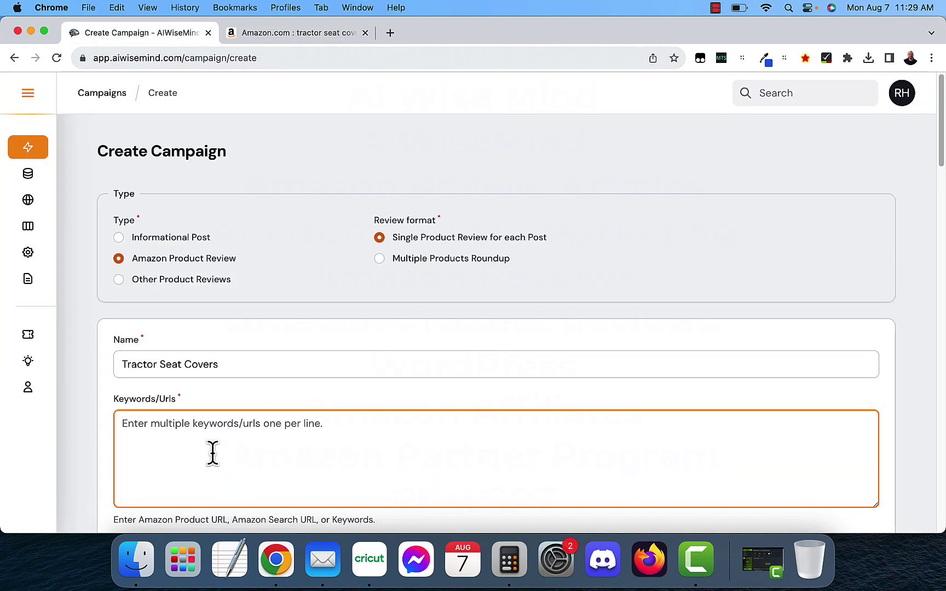
{"action": "key", "text": "super+v"}
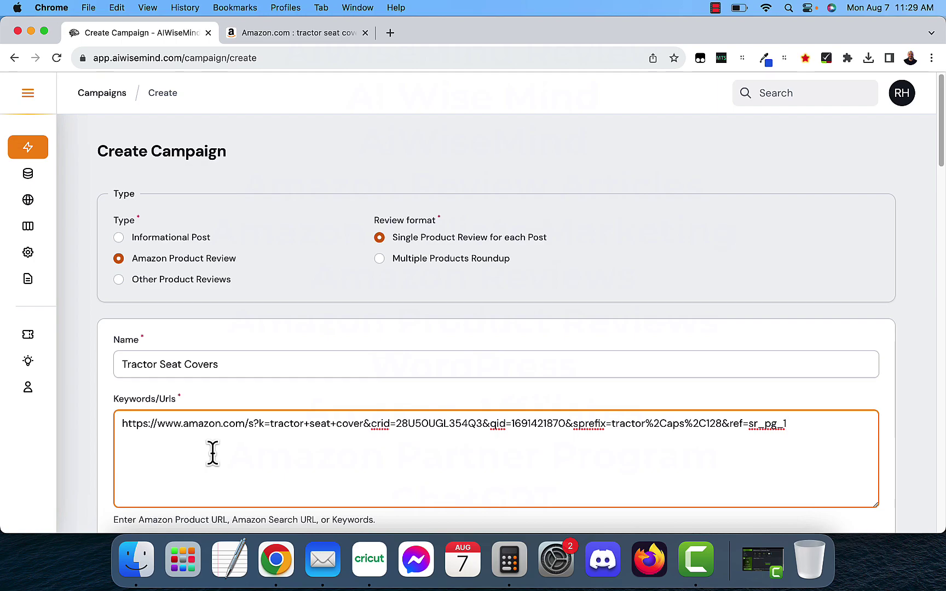
{"action": "left_click", "coordinate": [330, 38]}
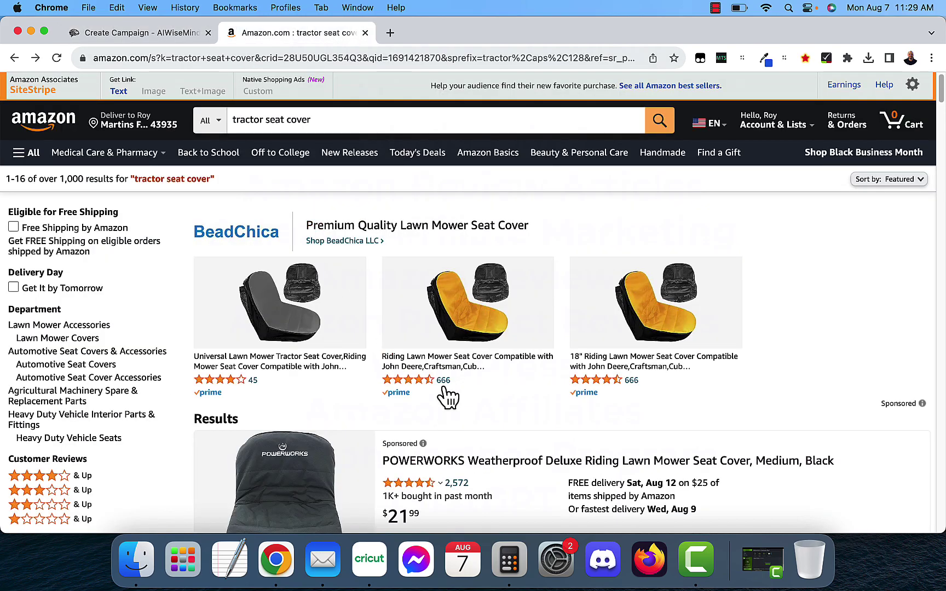
{"action": "scroll", "coordinate": [448, 395], "scroll_direction": "down", "scroll_amount": 10}
{"action": "scroll", "coordinate": [446, 359], "scroll_direction": "down", "scroll_amount": 20}
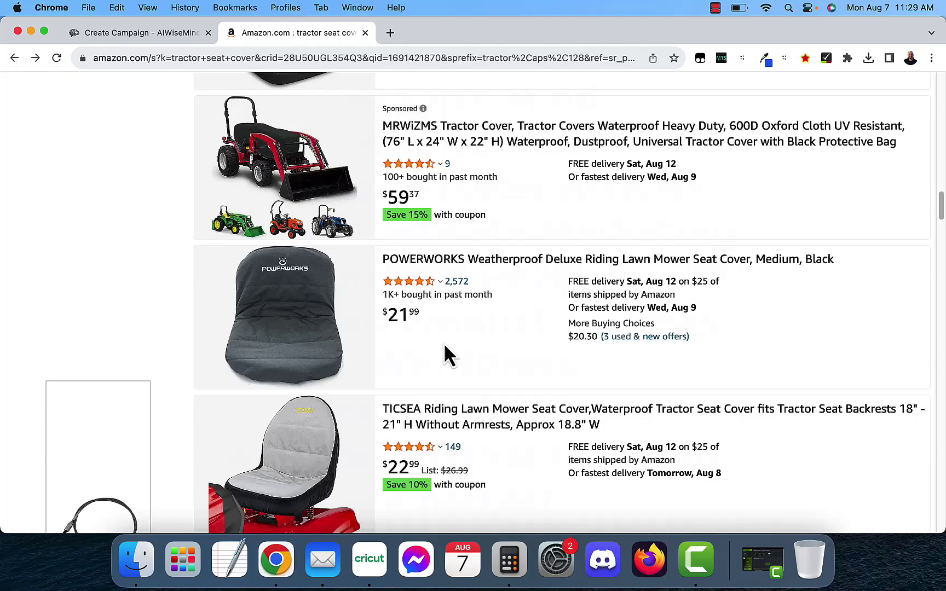
{"action": "scroll", "coordinate": [444, 346], "scroll_direction": "down", "scroll_amount": 8}
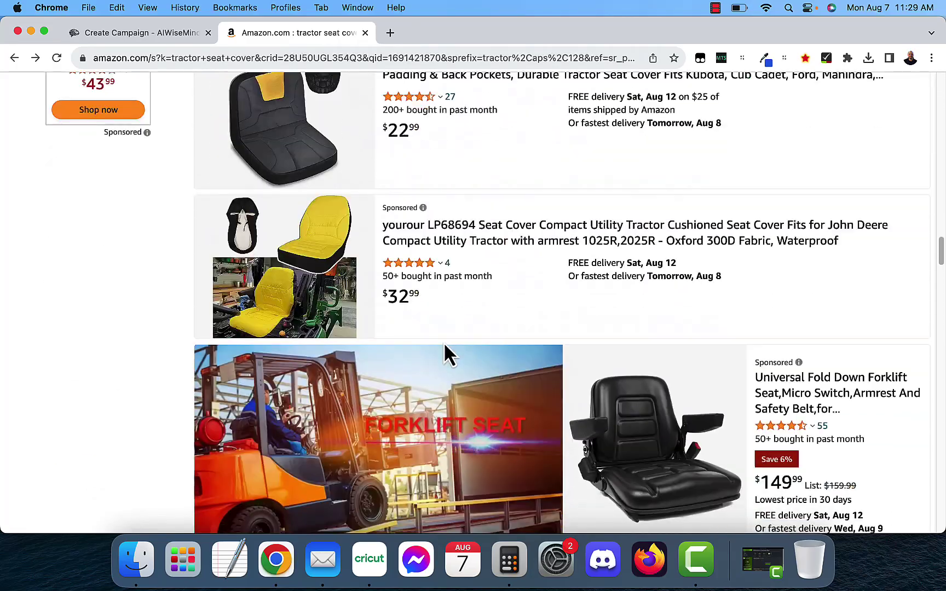
{"action": "scroll", "coordinate": [444, 348], "scroll_direction": "down", "scroll_amount": 15}
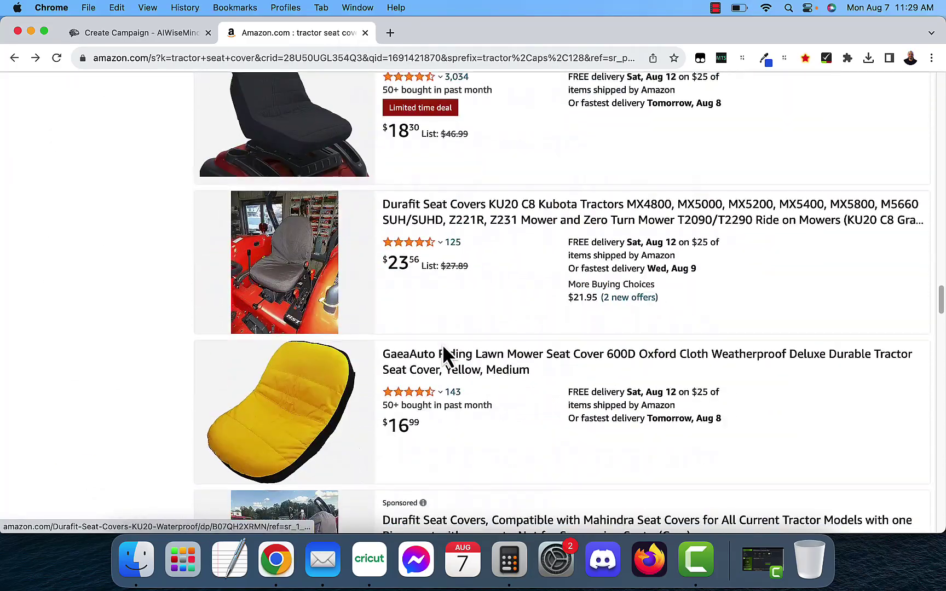
{"action": "scroll", "coordinate": [443, 344], "scroll_direction": "down", "scroll_amount": 15}
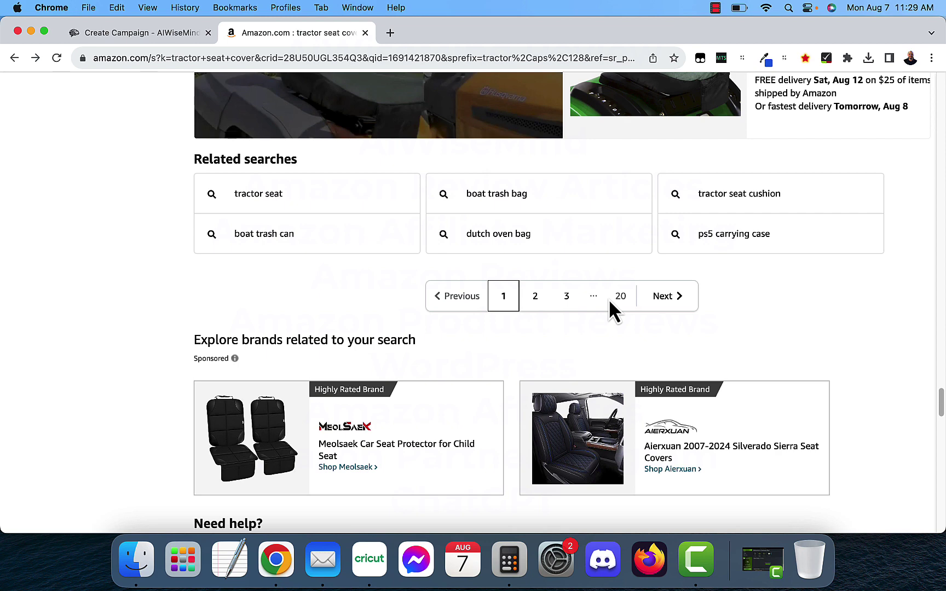
Select the account's Amazon affiliate tracking ID for the campaign, with amazon.com as domain
{"action": "left_click", "coordinate": [137, 39]}
{"action": "scroll", "coordinate": [273, 251], "scroll_direction": "down", "scroll_amount": 5}
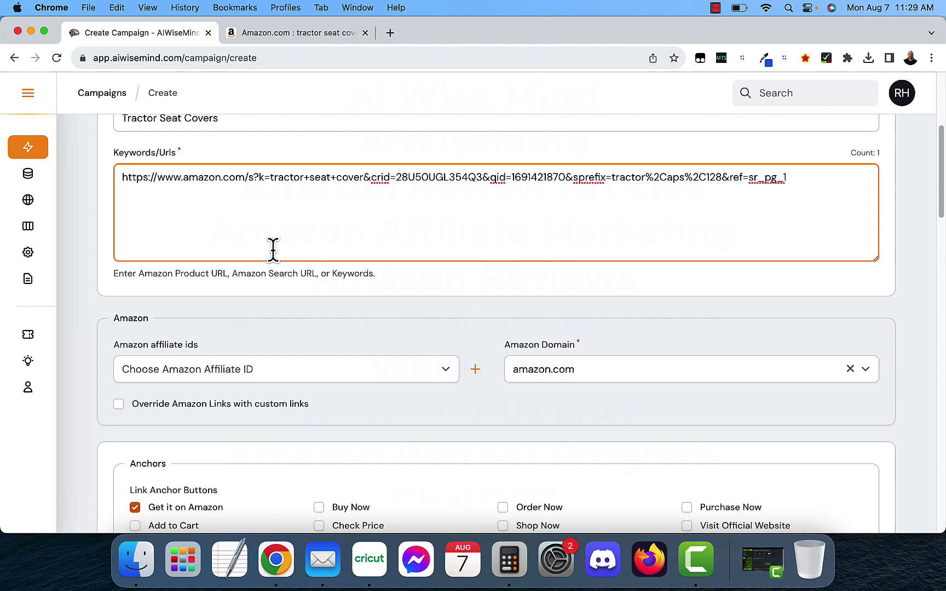
{"action": "scroll", "coordinate": [271, 298], "scroll_direction": "down", "scroll_amount": 2}
{"action": "left_click", "coordinate": [197, 273]}
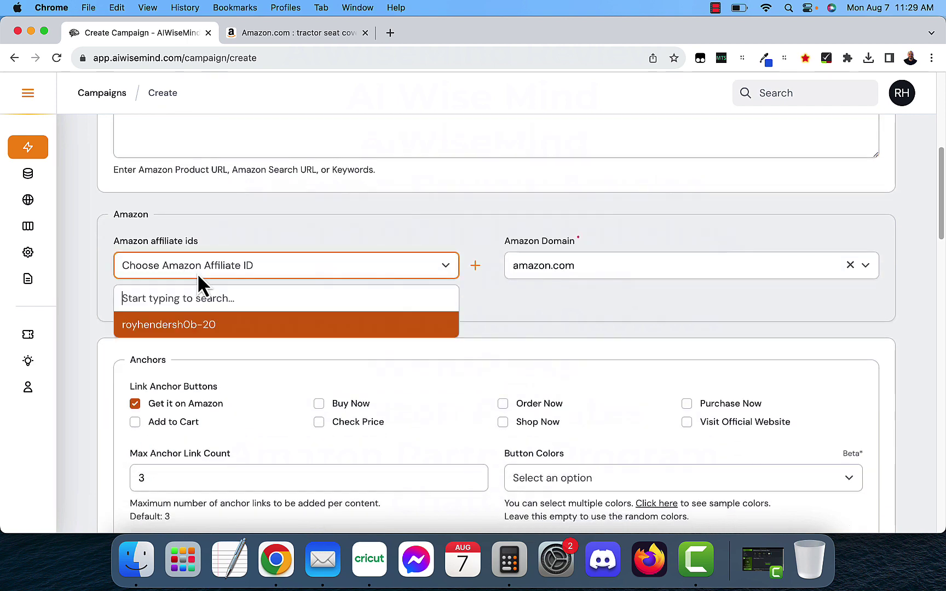
{"action": "left_click", "coordinate": [189, 329]}
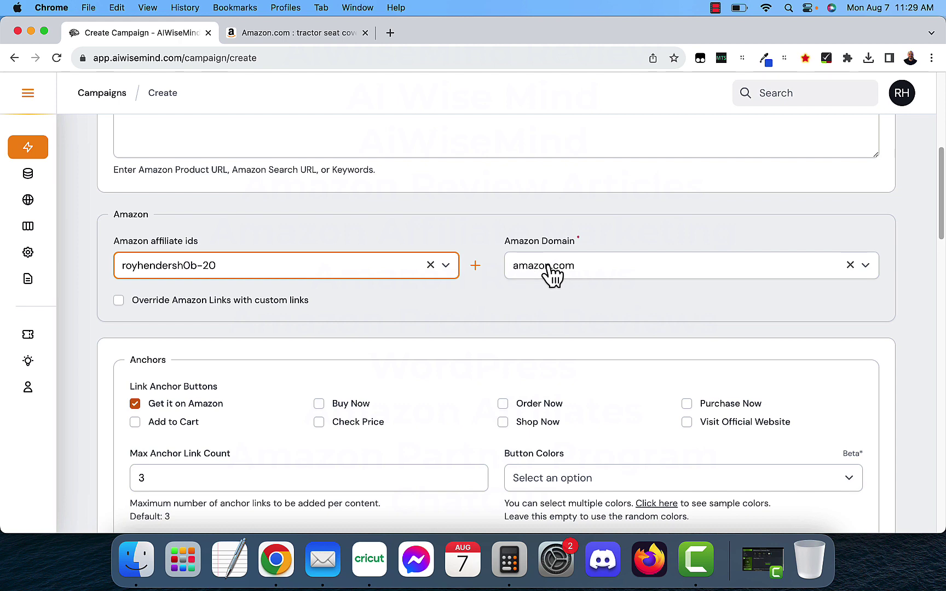
{"action": "scroll", "coordinate": [416, 300], "scroll_direction": "down", "scroll_amount": 5}
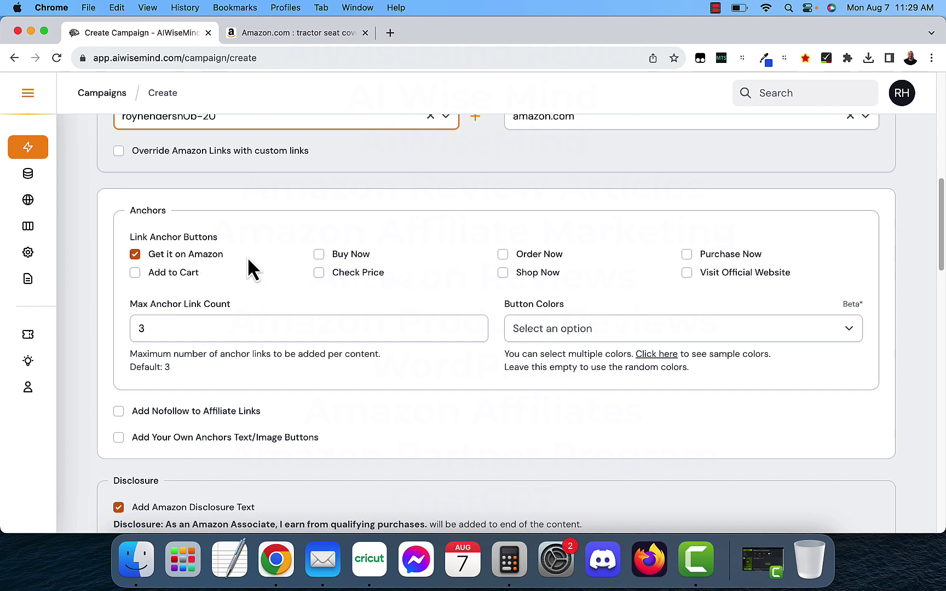
Add Buy Now, Shop Now, Purchase Now and Check Price as link anchor buttons
{"action": "left_click", "coordinate": [350, 258]}
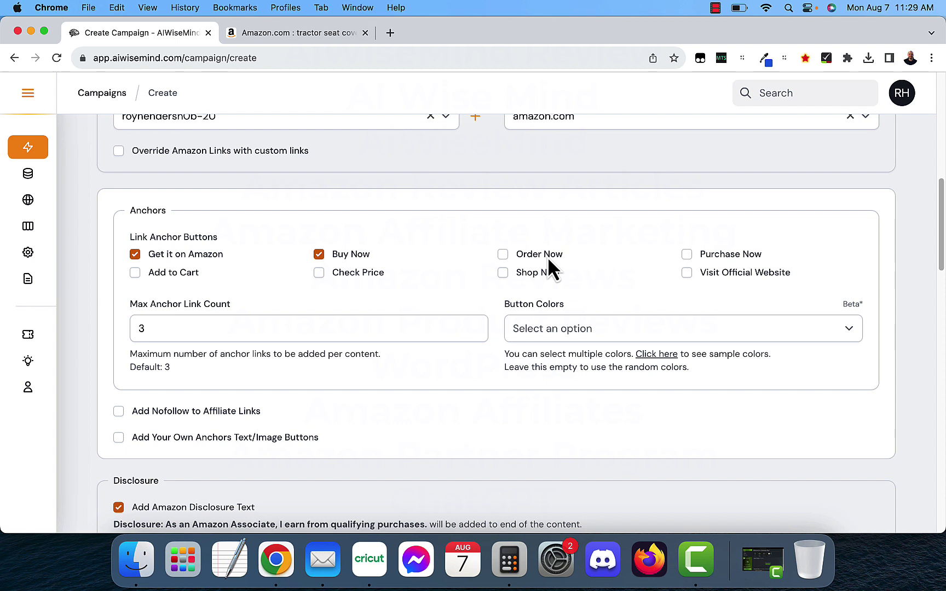
{"action": "left_click", "coordinate": [539, 274]}
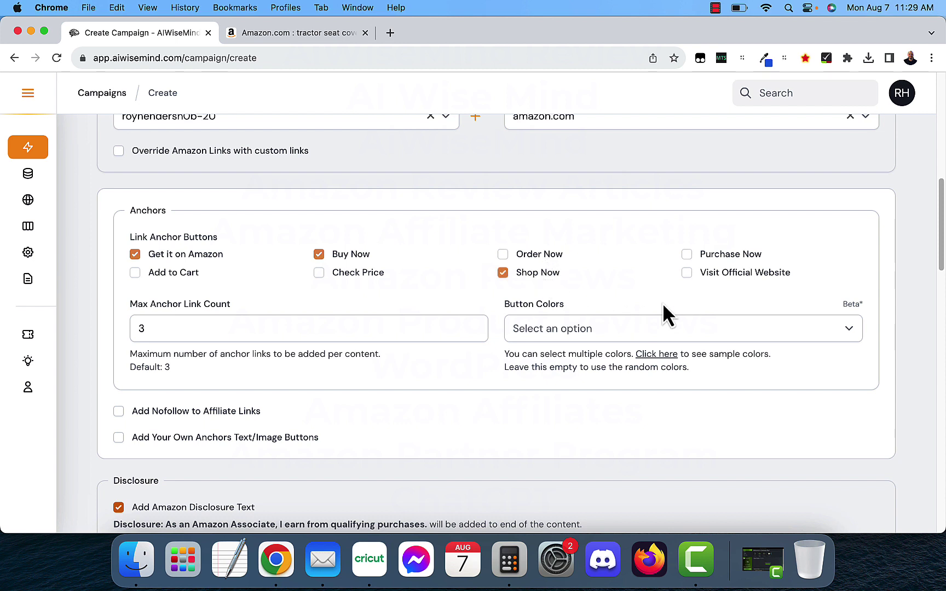
{"action": "left_click", "coordinate": [727, 253]}
{"action": "left_click", "coordinate": [343, 275]}
{"action": "scroll", "coordinate": [294, 374], "scroll_direction": "down", "scroll_amount": 1}
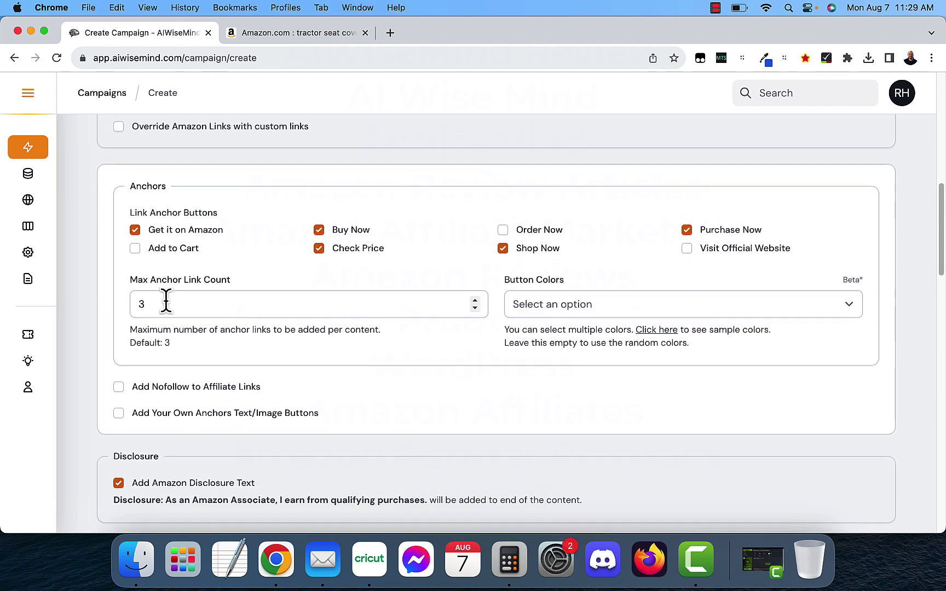
Replace the Indigo button colour with Green
{"action": "left_click", "coordinate": [562, 304]}
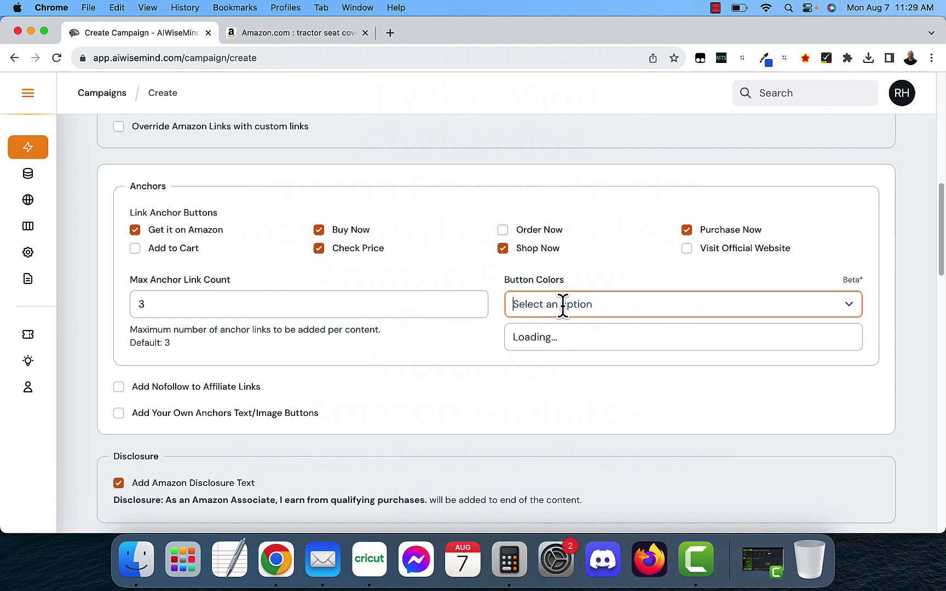
{"action": "scroll", "coordinate": [566, 411], "scroll_direction": "down", "scroll_amount": 2}
{"action": "scroll", "coordinate": [566, 414], "scroll_direction": "down", "scroll_amount": 3}
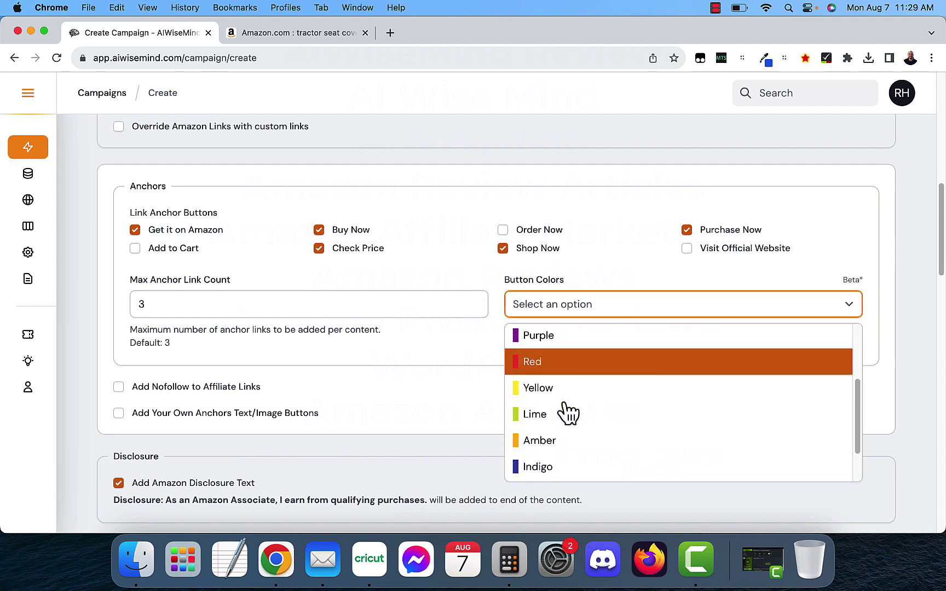
{"action": "left_click", "coordinate": [559, 459]}
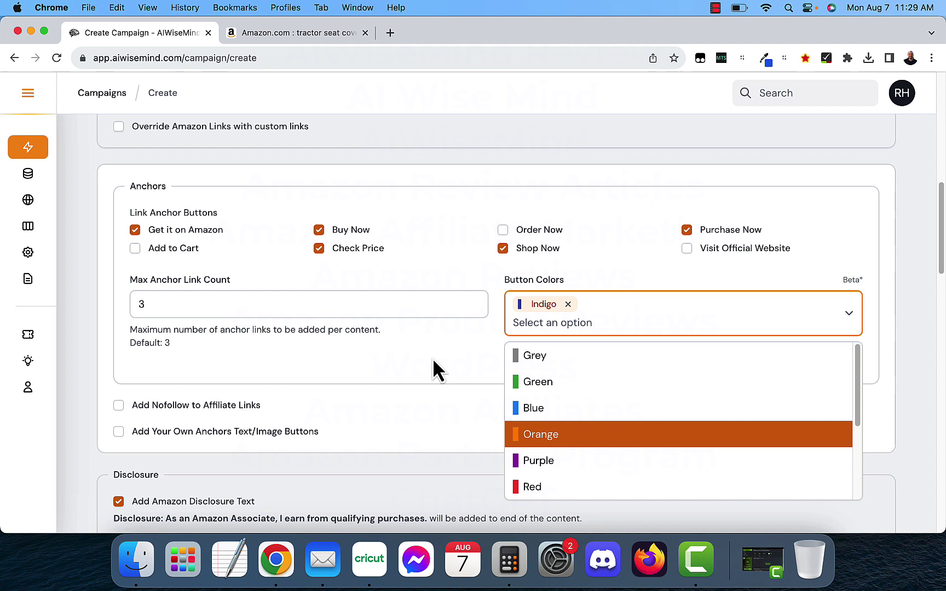
{"action": "left_click", "coordinate": [449, 375]}
{"action": "scroll", "coordinate": [328, 394], "scroll_direction": "down", "scroll_amount": 2}
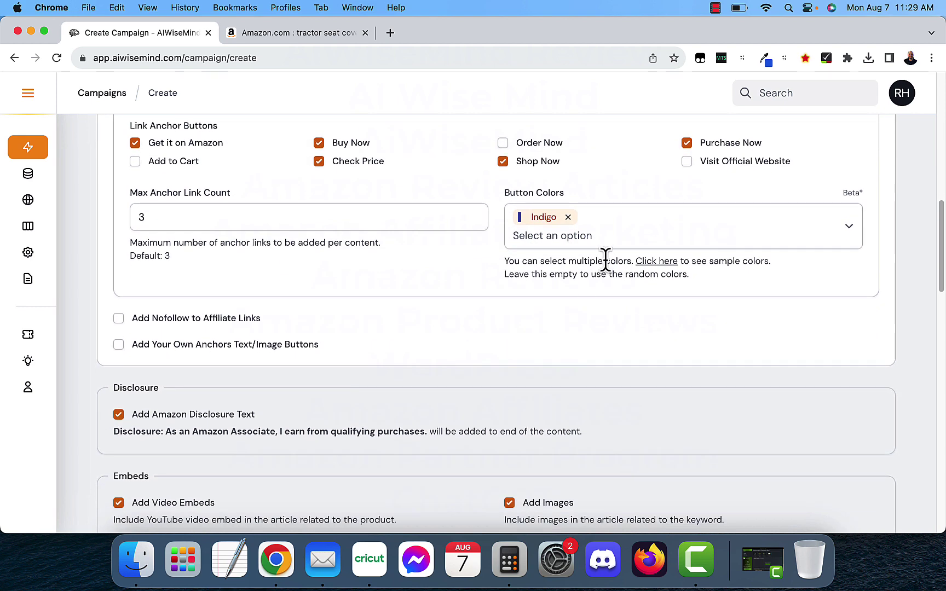
{"action": "left_click", "coordinate": [567, 216]}
{"action": "left_click", "coordinate": [568, 217]}
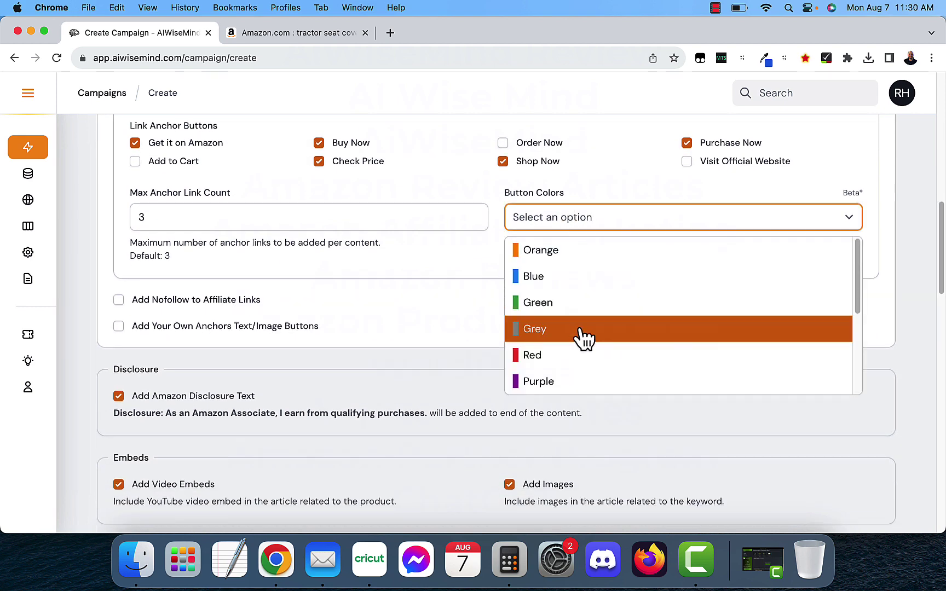
{"action": "left_click", "coordinate": [572, 301]}
{"action": "left_click", "coordinate": [422, 356]}
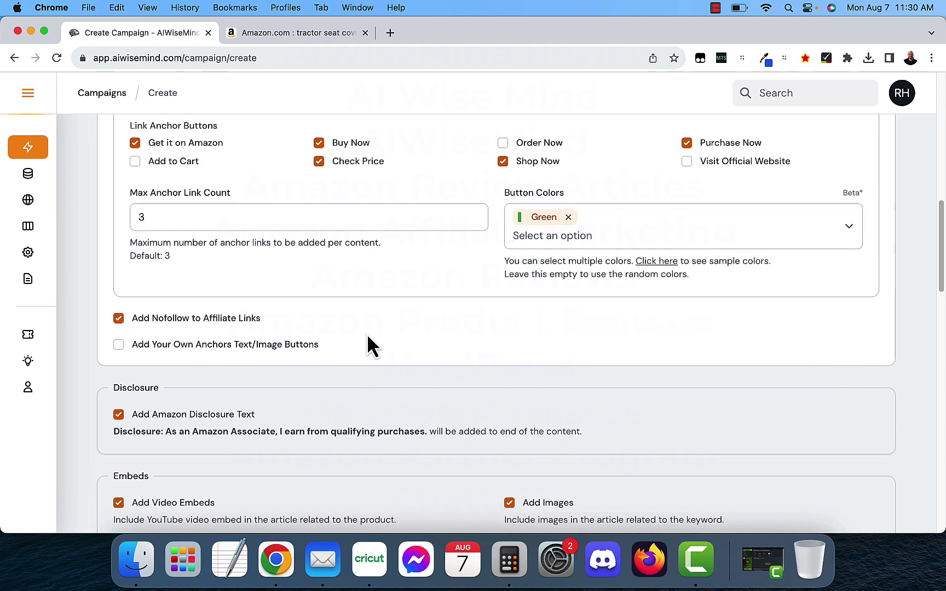
{"action": "scroll", "coordinate": [366, 333], "scroll_direction": "down", "scroll_amount": 5}
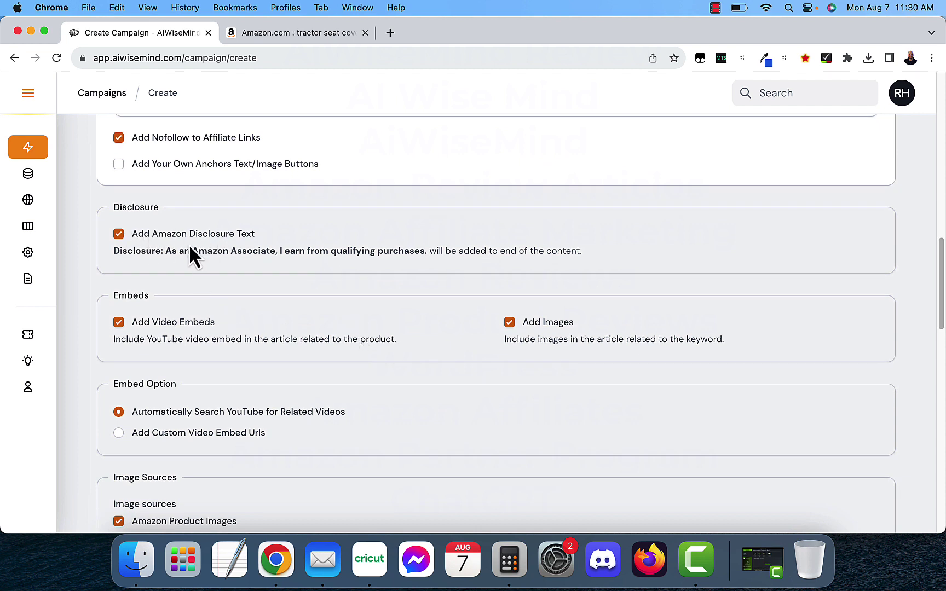
Turn off the Amazon disclosure text, enable image copyright disclosure, and disable affiliate links on images
{"action": "left_click", "coordinate": [119, 235]}
{"action": "scroll", "coordinate": [282, 328], "scroll_direction": "down", "scroll_amount": 3}
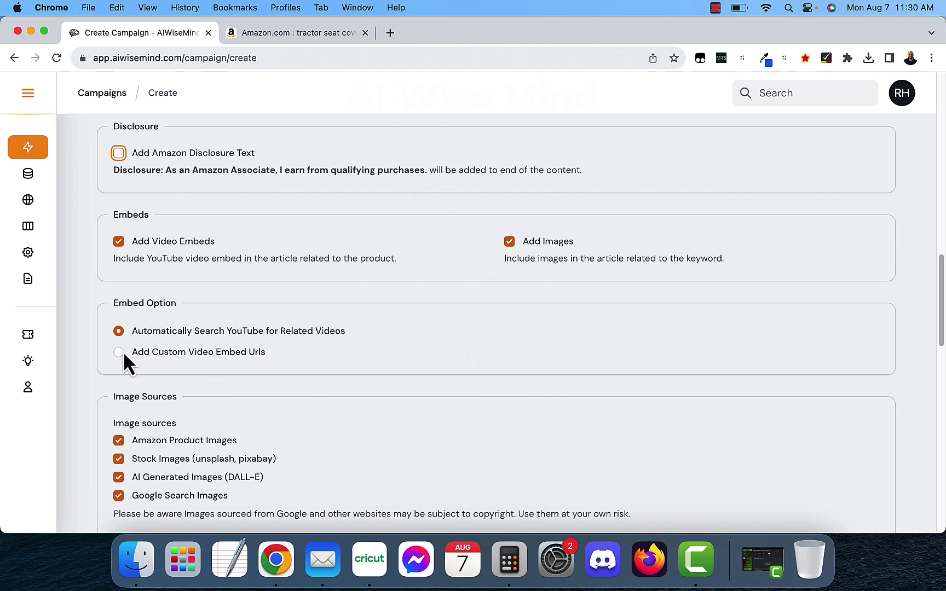
{"action": "scroll", "coordinate": [243, 354], "scroll_direction": "down", "scroll_amount": 6}
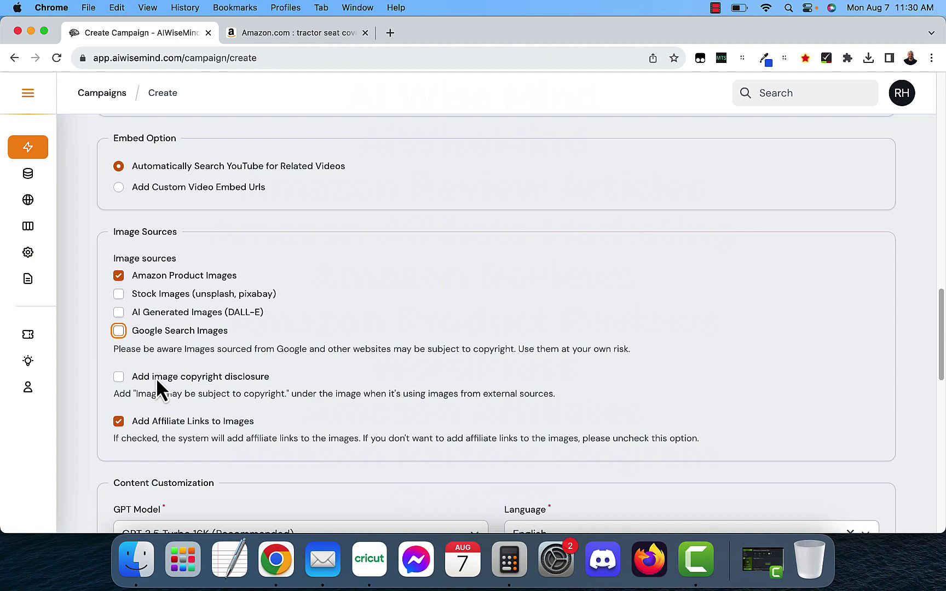
{"action": "left_click", "coordinate": [117, 377]}
{"action": "left_click", "coordinate": [117, 421]}
{"action": "scroll", "coordinate": [93, 425], "scroll_direction": "down", "scroll_amount": 3}
{"action": "scroll", "coordinate": [95, 424], "scroll_direction": "down", "scroll_amount": 2}
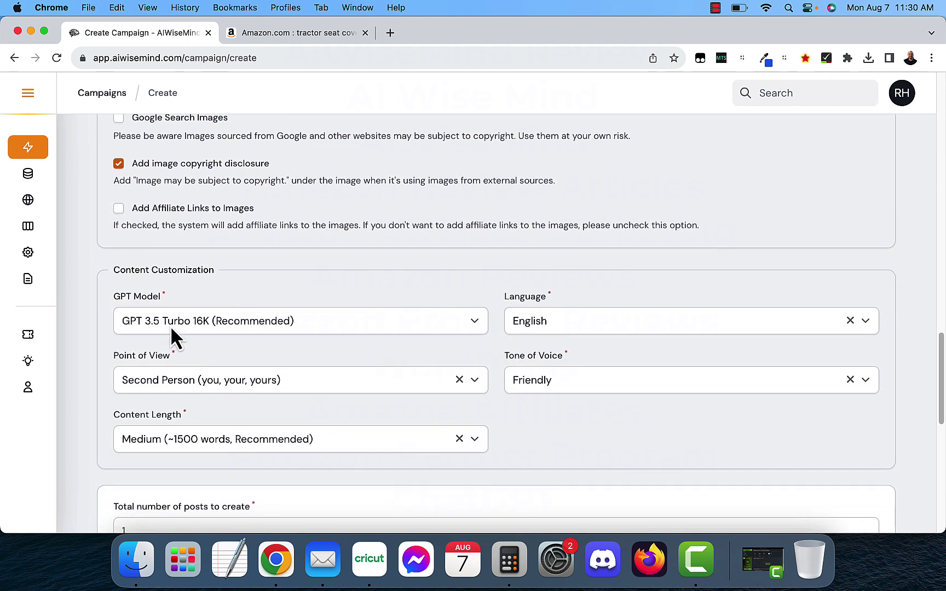
{"action": "left_click", "coordinate": [316, 320]}
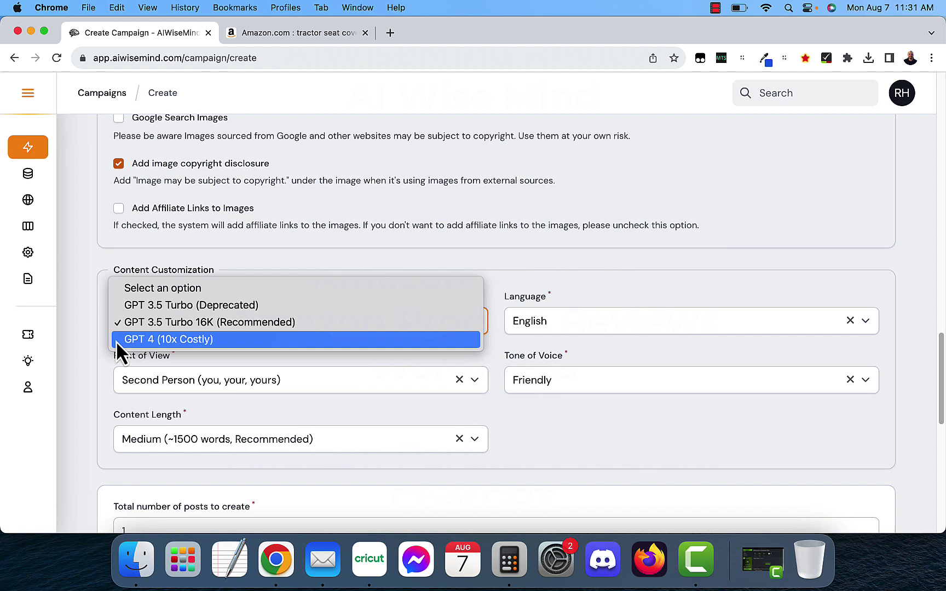
{"action": "left_click", "coordinate": [92, 350]}
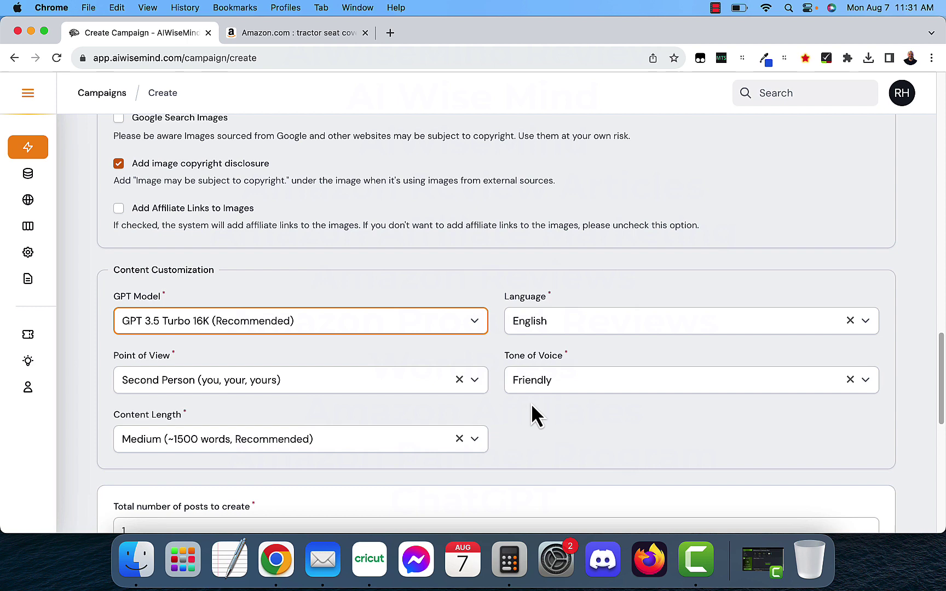
Set the total number of posts to 100 and choose Publish On Schedule
{"action": "scroll", "coordinate": [532, 439], "scroll_direction": "down", "scroll_amount": 2}
{"action": "scroll", "coordinate": [532, 439], "scroll_direction": "down", "scroll_amount": 3}
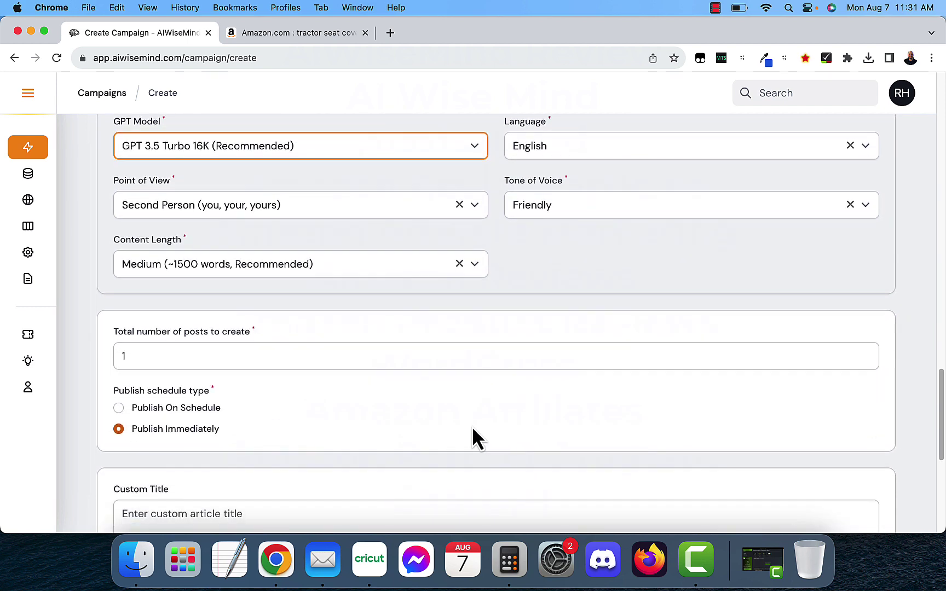
{"action": "left_click", "coordinate": [169, 356]}
{"action": "type", "text": "00"}
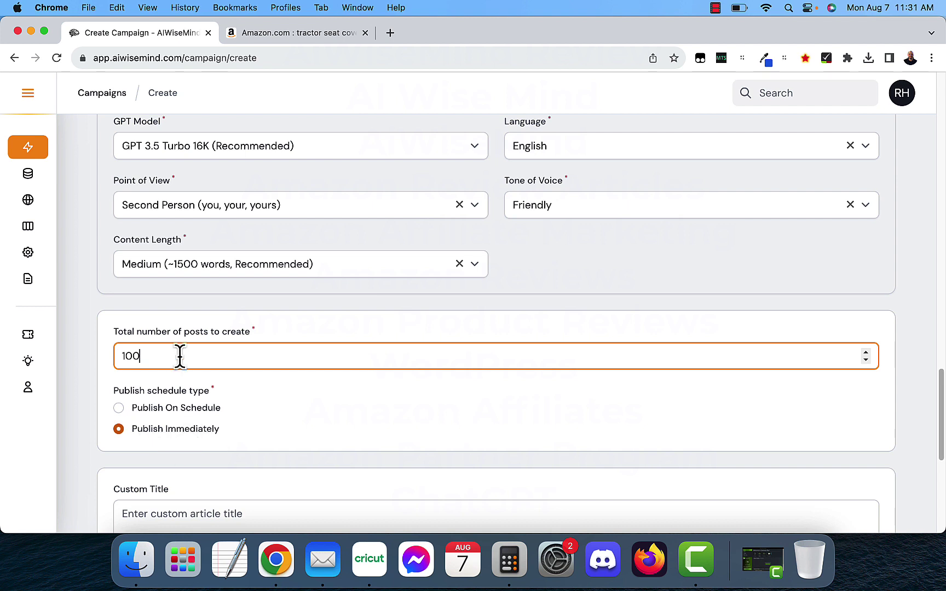
{"action": "left_click", "coordinate": [141, 410]}
Enable creating content only for unique Amazon items
{"action": "scroll", "coordinate": [310, 416], "scroll_direction": "down", "scroll_amount": 4}
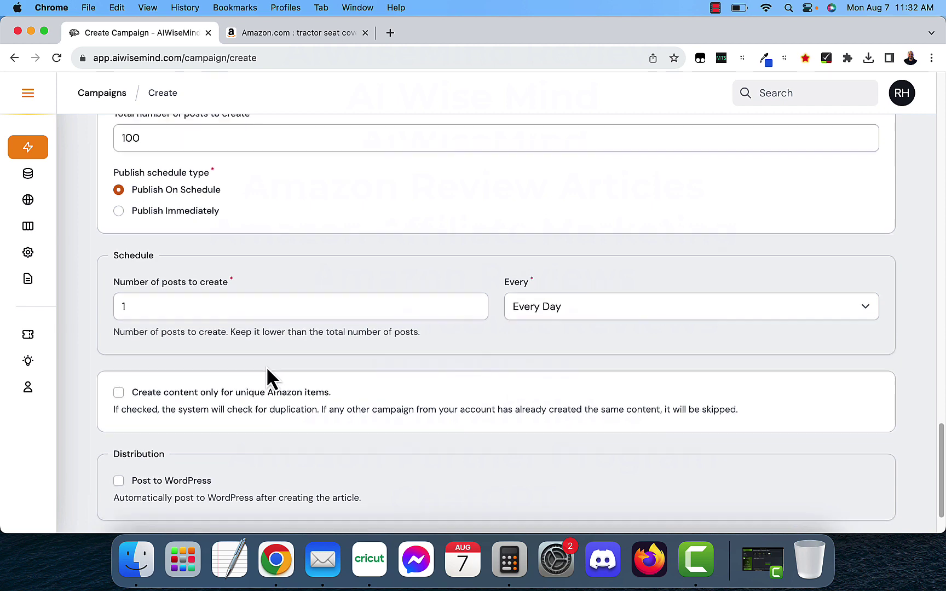
{"action": "scroll", "coordinate": [266, 378], "scroll_direction": "up", "scroll_amount": 1}
{"action": "scroll", "coordinate": [297, 322], "scroll_direction": "down", "scroll_amount": 2}
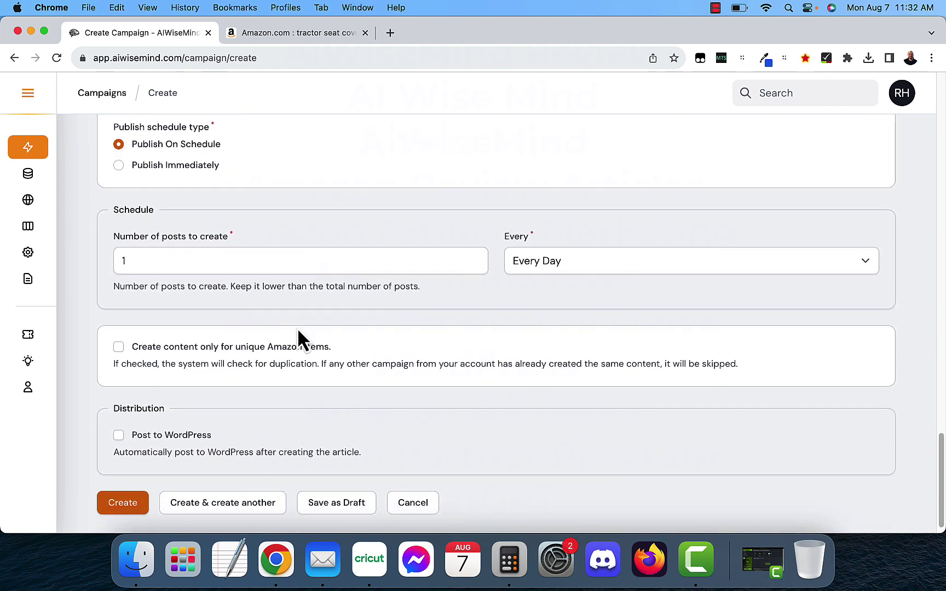
{"action": "scroll", "coordinate": [298, 331], "scroll_direction": "down", "scroll_amount": 1}
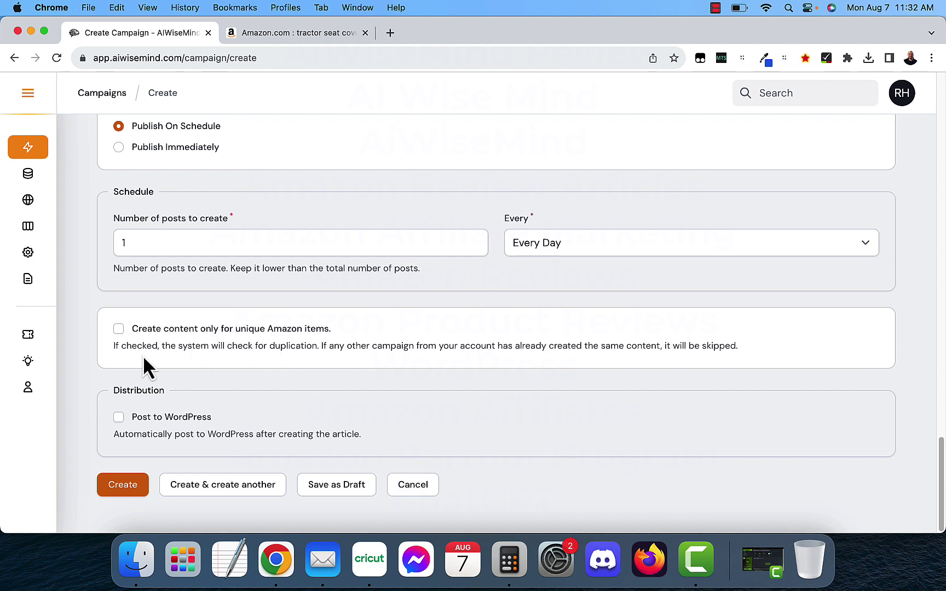
{"action": "left_click", "coordinate": [118, 329]}
{"action": "scroll", "coordinate": [482, 370], "scroll_direction": "up", "scroll_amount": 1}
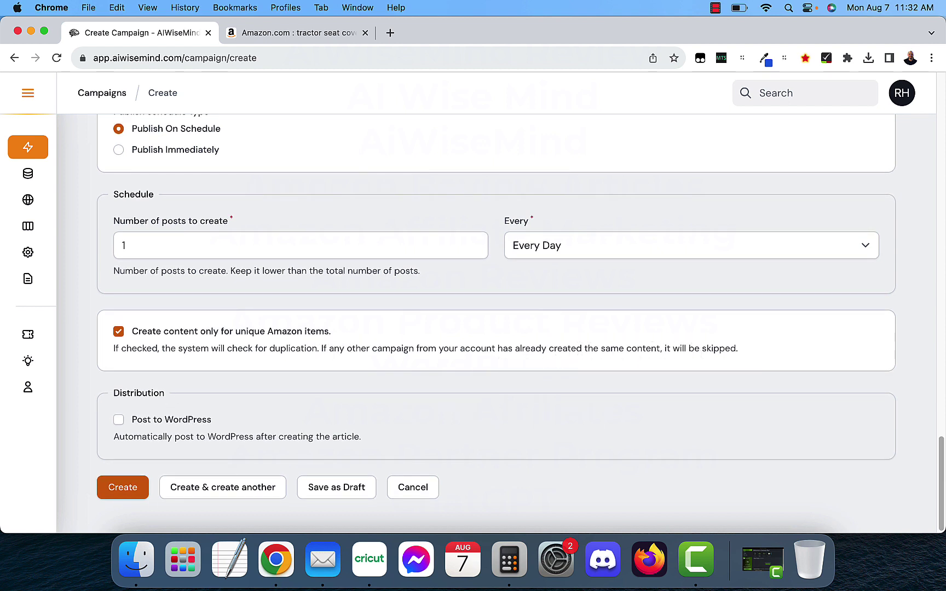
Turn on posting to WordPress and select the Tractor Upgrades site
{"action": "scroll", "coordinate": [181, 370], "scroll_direction": "down", "scroll_amount": 1}
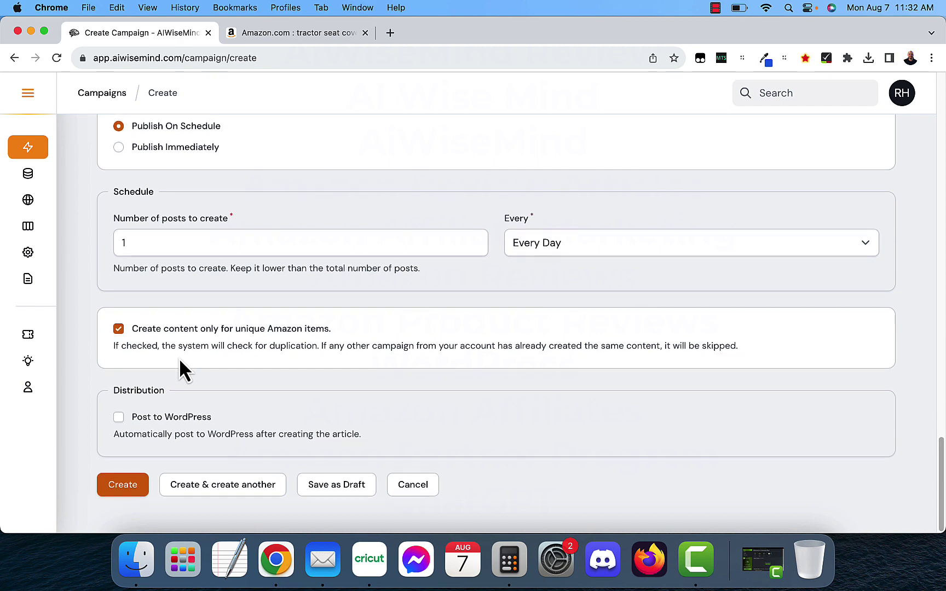
{"action": "left_click", "coordinate": [119, 418]}
{"action": "scroll", "coordinate": [218, 401], "scroll_direction": "down", "scroll_amount": 3}
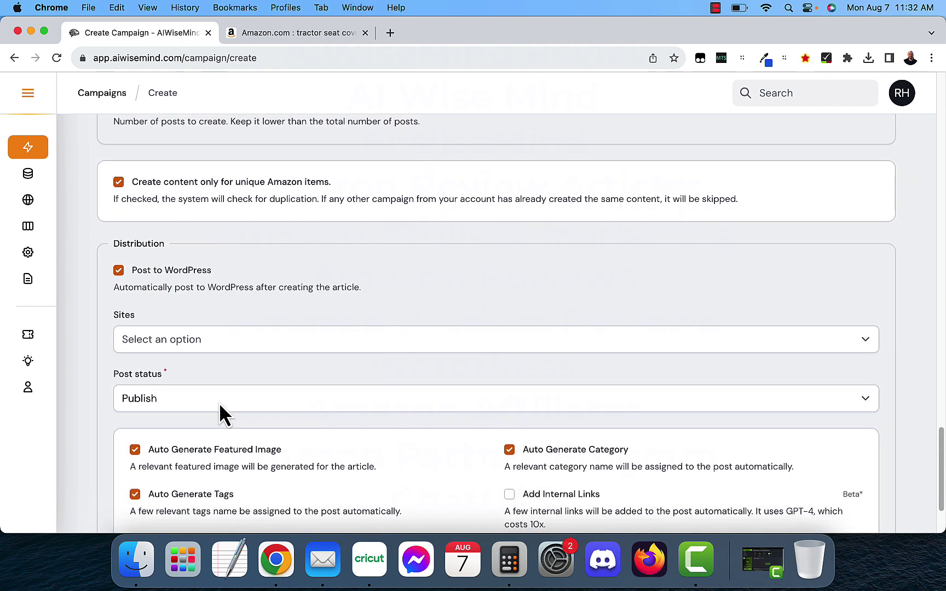
{"action": "left_click", "coordinate": [209, 338]}
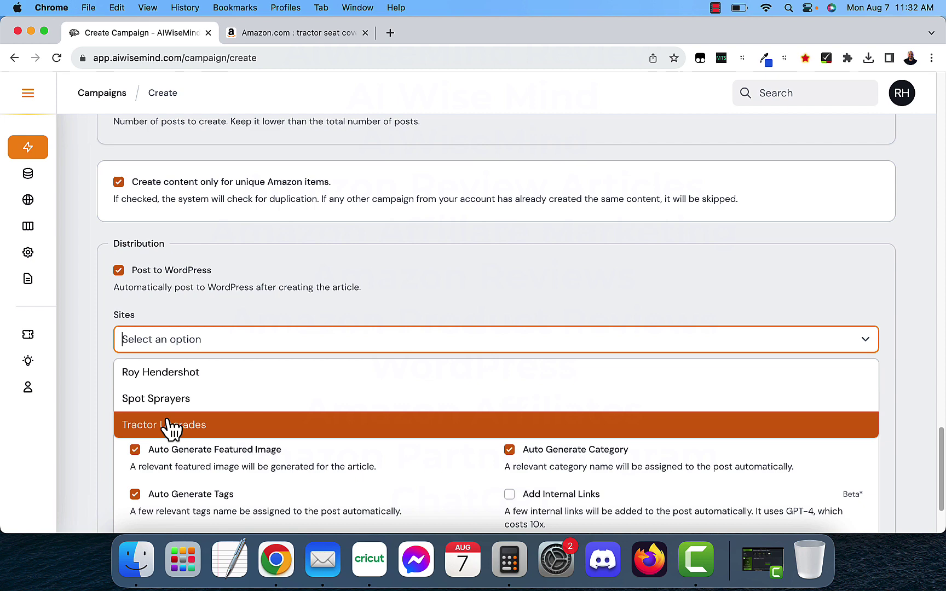
{"action": "left_click", "coordinate": [169, 425]}
{"action": "left_click", "coordinate": [88, 404]}
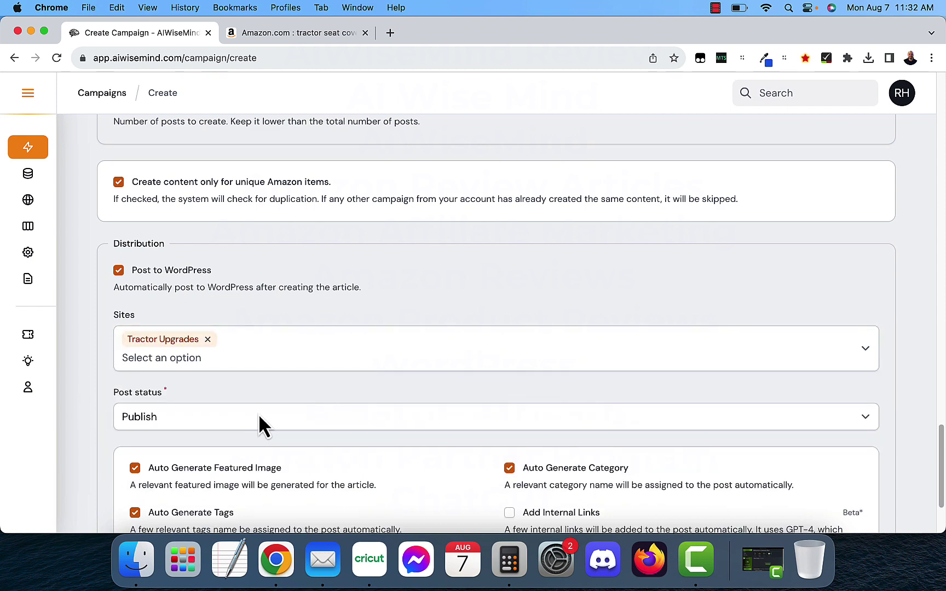
Keep Publish as post status, add internal links, and turn off auto-generated categories
{"action": "scroll", "coordinate": [110, 413], "scroll_direction": "down", "scroll_amount": 2}
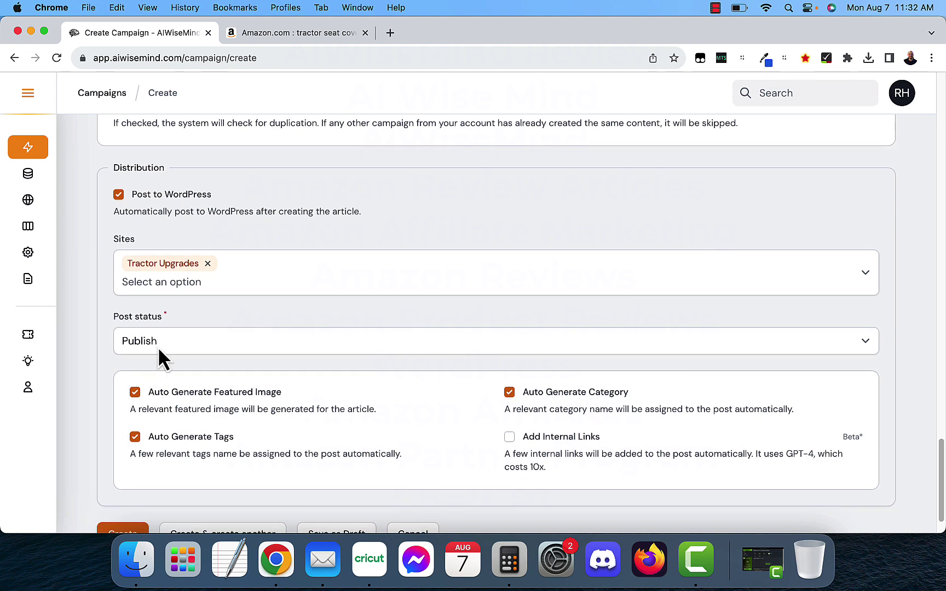
{"action": "left_click", "coordinate": [197, 343]}
{"action": "left_click", "coordinate": [101, 353]}
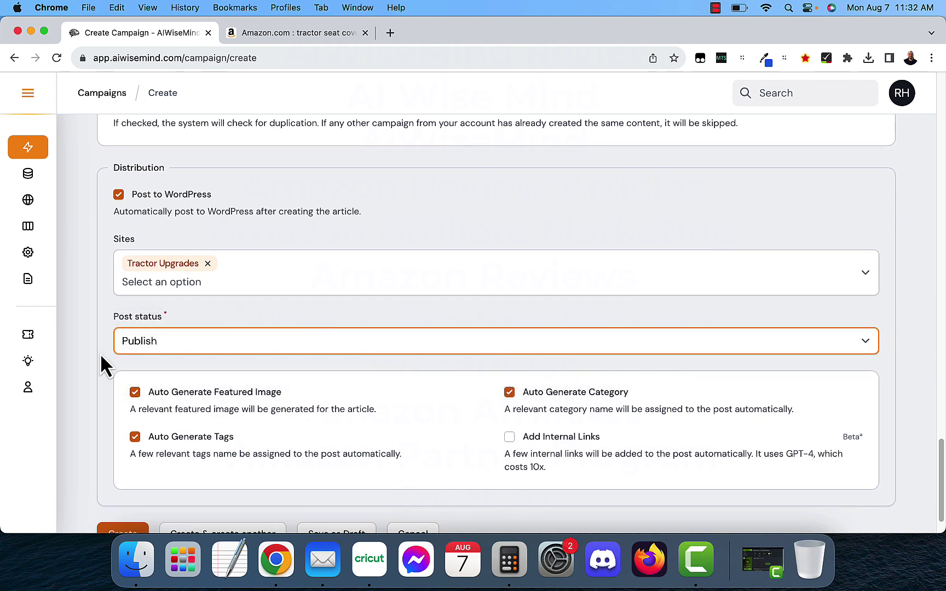
{"action": "left_click", "coordinate": [508, 436]}
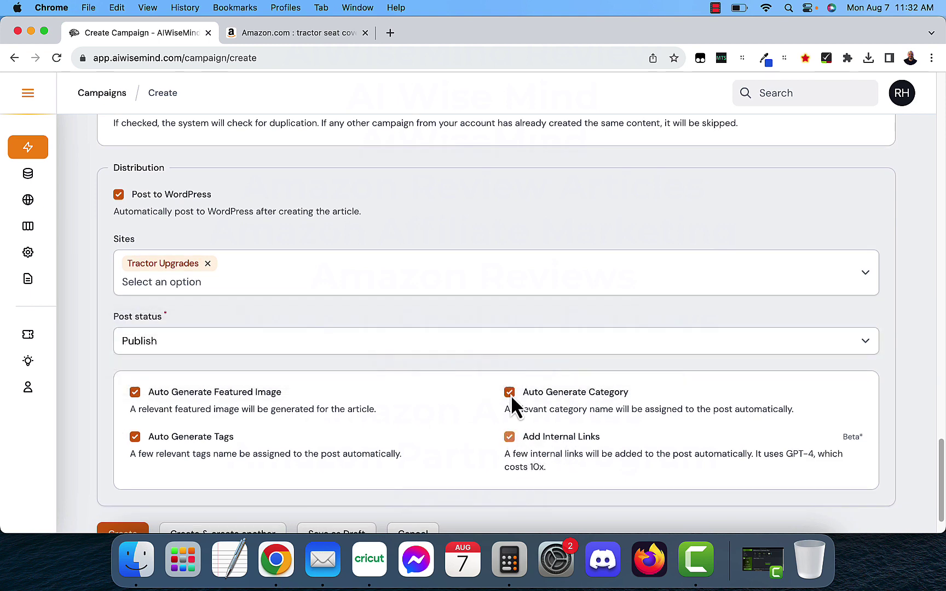
{"action": "left_click", "coordinate": [509, 392]}
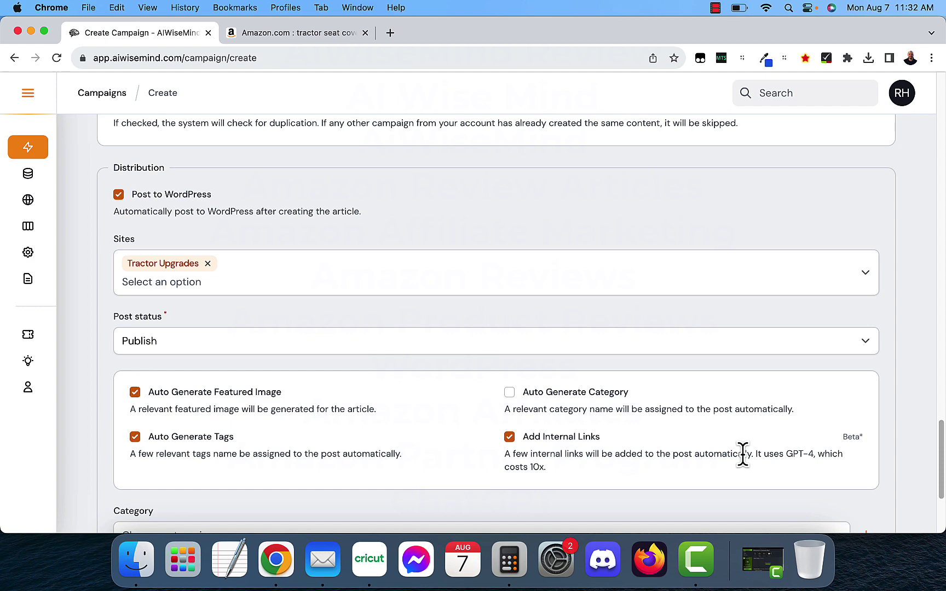
Choose Tractor Seats as the post category and create the campaign
{"action": "scroll", "coordinate": [740, 452], "scroll_direction": "down", "scroll_amount": 2}
{"action": "scroll", "coordinate": [743, 451], "scroll_direction": "down", "scroll_amount": 1}
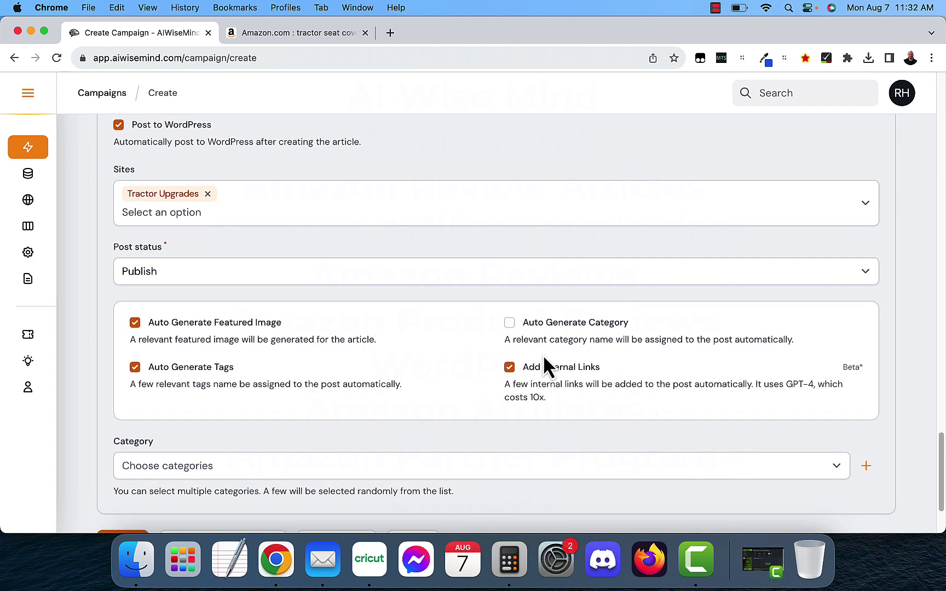
{"action": "left_click", "coordinate": [237, 464]}
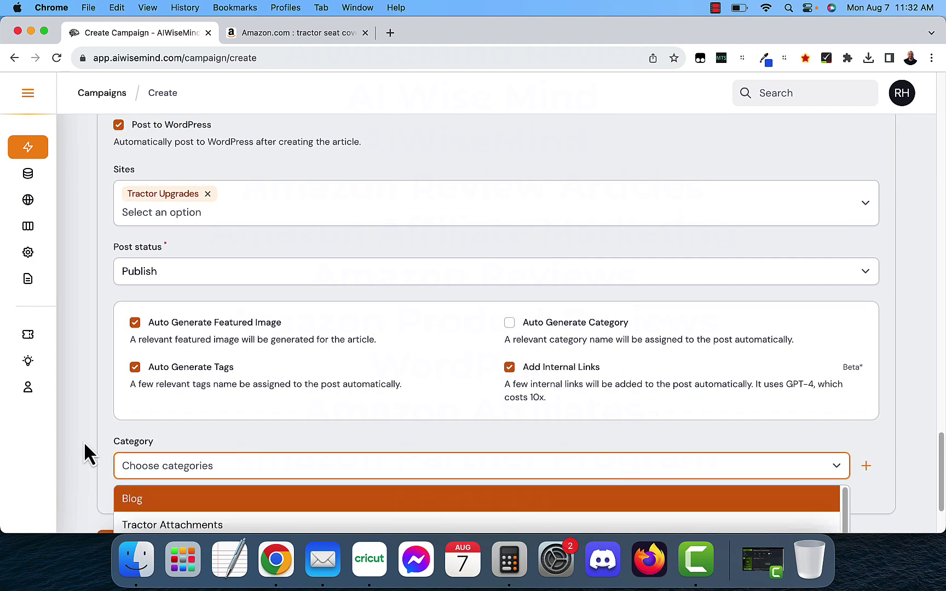
{"action": "scroll", "coordinate": [85, 440], "scroll_direction": "down", "scroll_amount": 5}
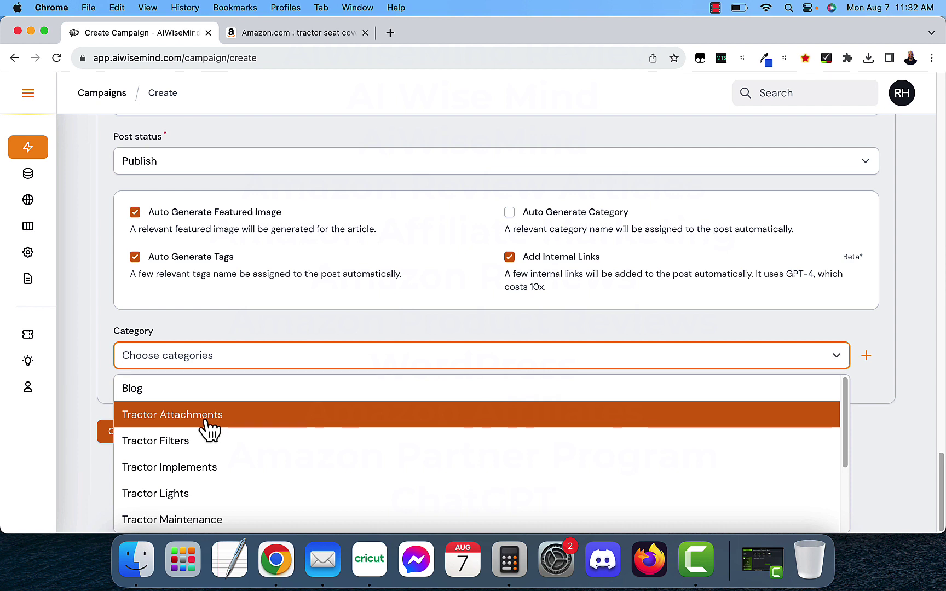
{"action": "scroll", "coordinate": [164, 451], "scroll_direction": "down", "scroll_amount": 3}
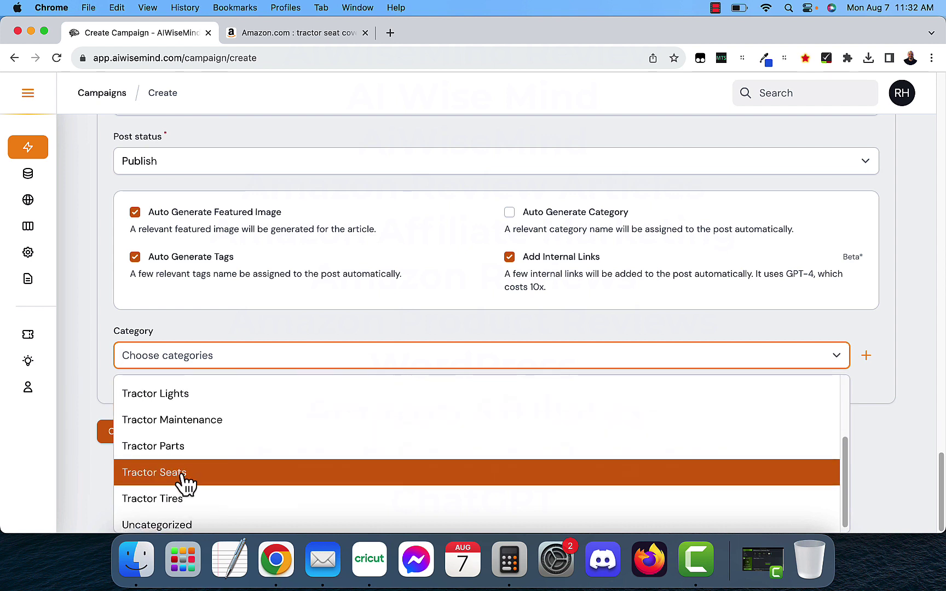
{"action": "left_click", "coordinate": [186, 482]}
{"action": "left_click", "coordinate": [85, 379]}
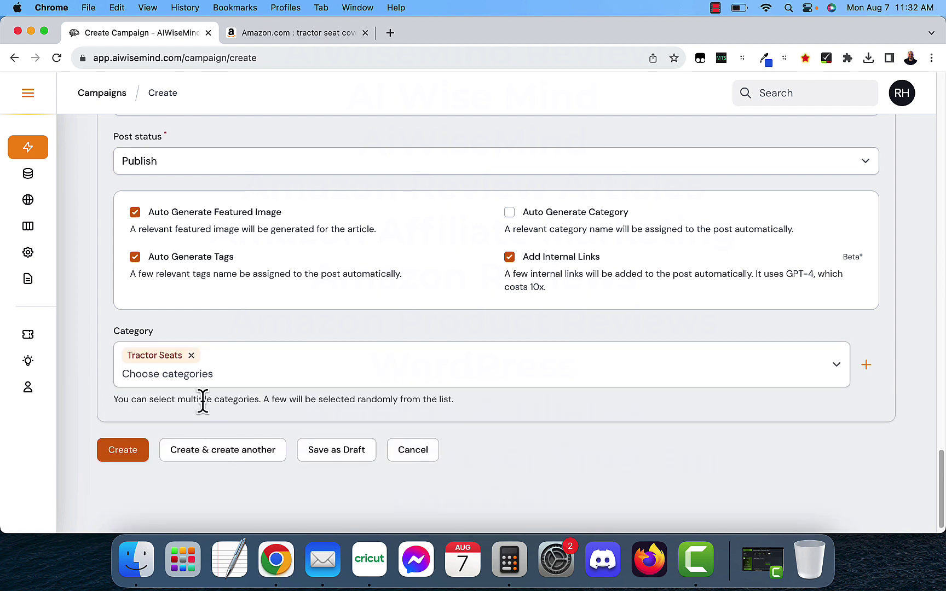
{"action": "left_click", "coordinate": [122, 449]}
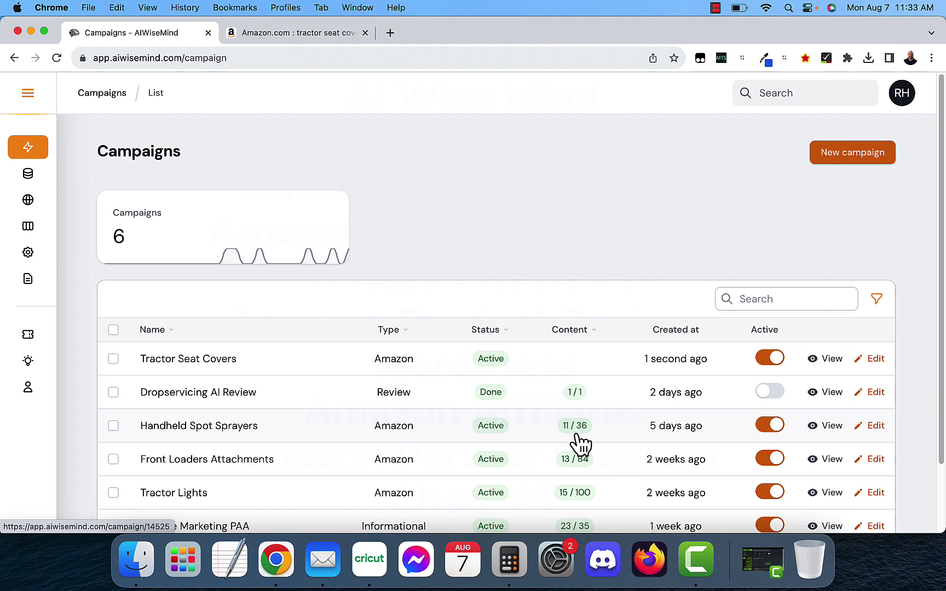
Reload the Campaigns list until Tractor Seat Covers shows 1 / 100 posts
{"action": "left_click", "coordinate": [55, 59]}
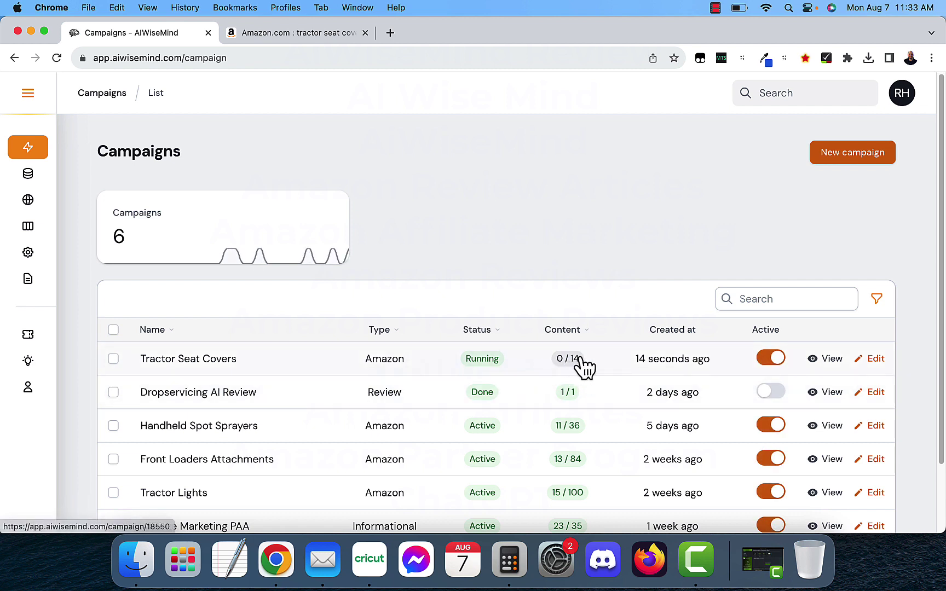
{"action": "left_click", "coordinate": [56, 58]}
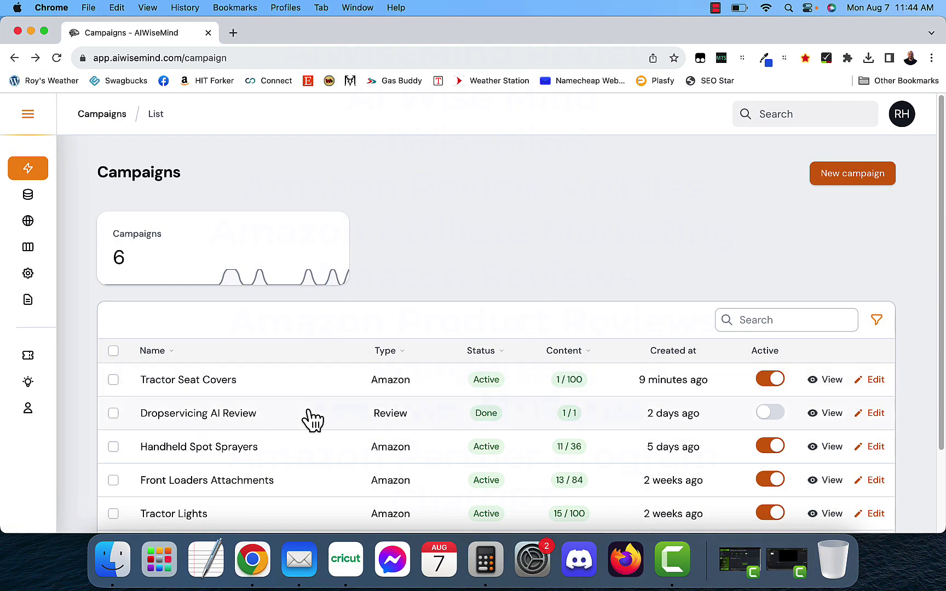
Open the Tractor Seat Covers campaign and scroll down to its Contents table
{"action": "left_click", "coordinate": [200, 383]}
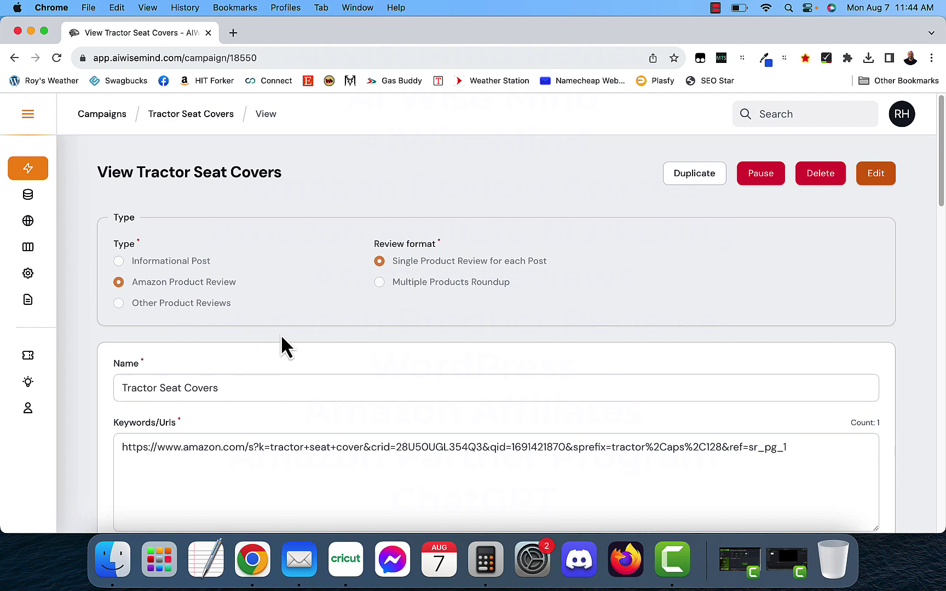
{"action": "scroll", "coordinate": [279, 336], "scroll_direction": "down", "scroll_amount": 12}
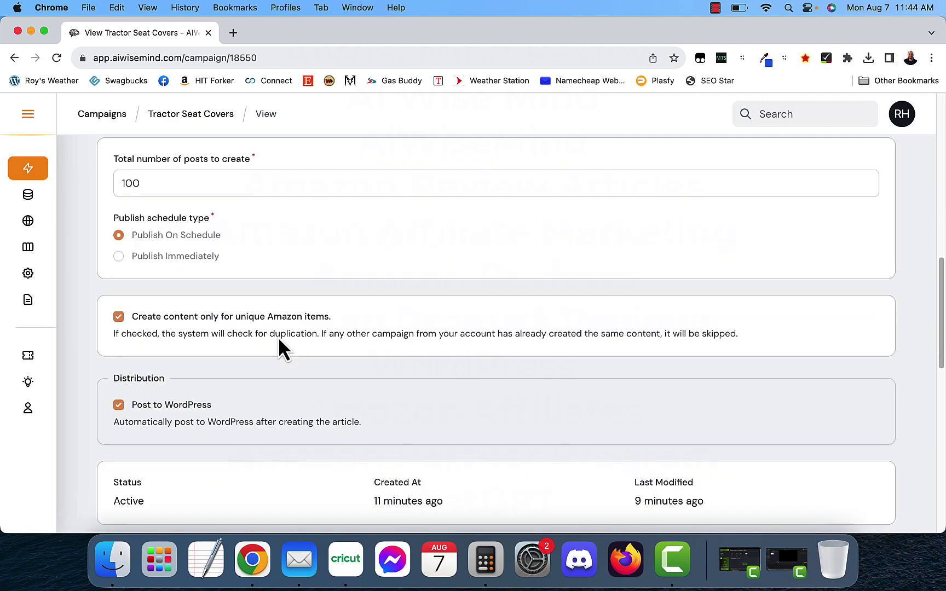
{"action": "scroll", "coordinate": [278, 338], "scroll_direction": "down", "scroll_amount": 10}
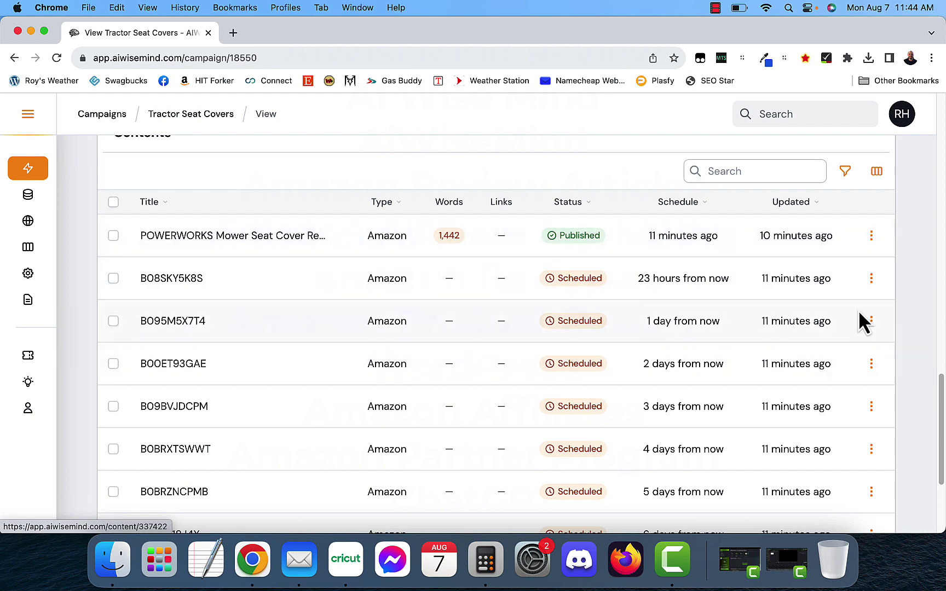
Load tractorupgrades.com in a new browser tab
{"action": "left_click", "coordinate": [234, 34]}
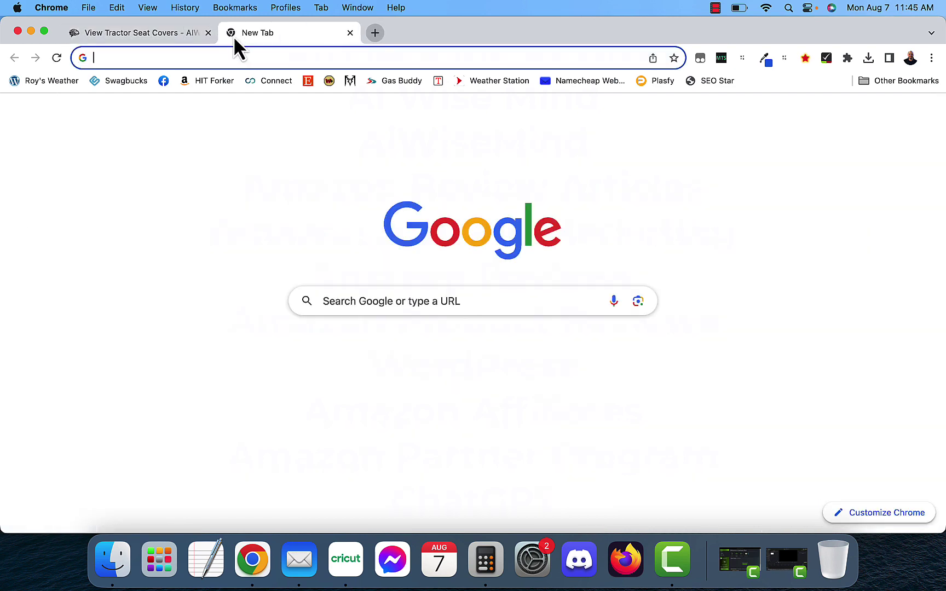
{"action": "left_click", "coordinate": [236, 58]}
{"action": "type", "text": "tractorupgrades.com"}
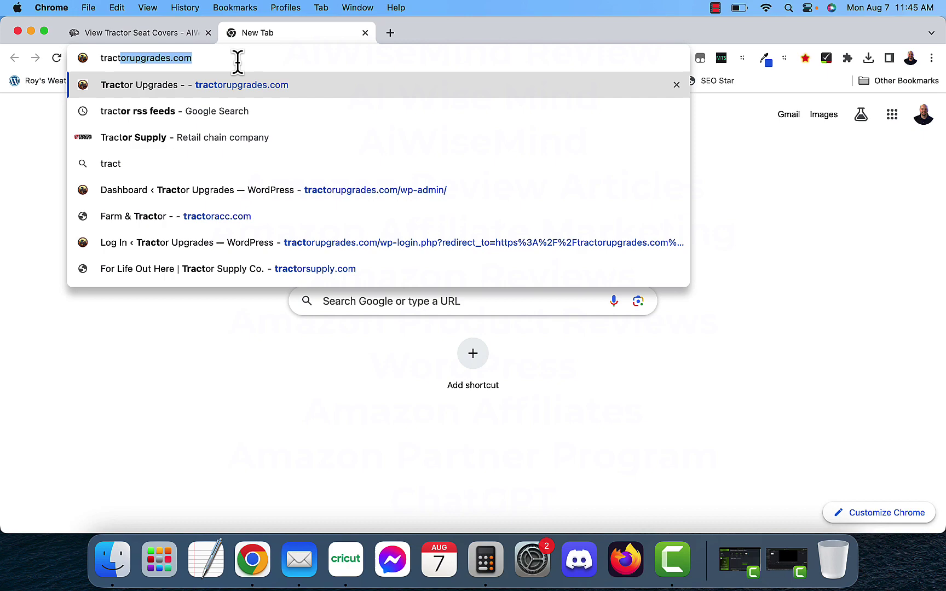
{"action": "key", "text": "Return"}
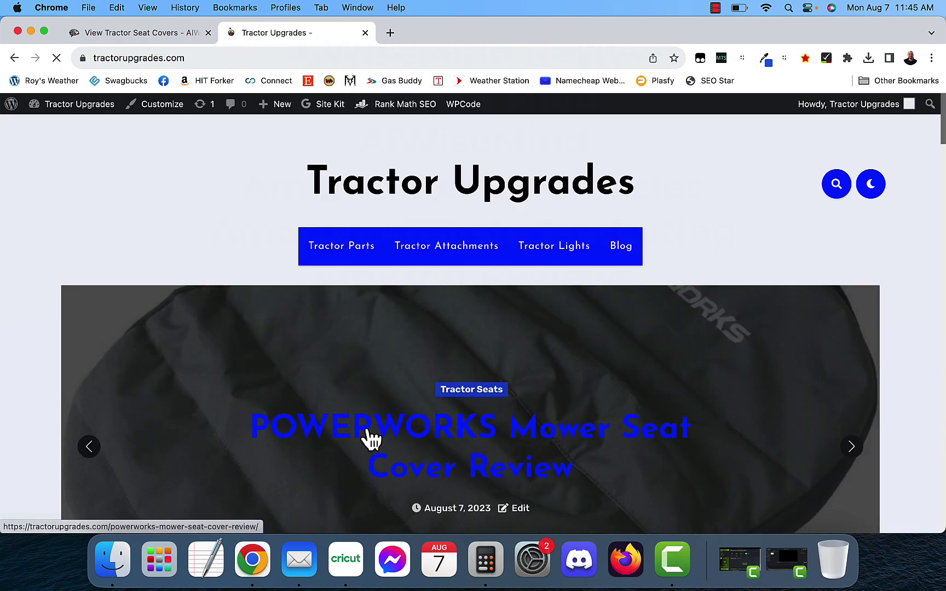
{"action": "scroll", "coordinate": [241, 203], "scroll_direction": "down", "scroll_amount": 3}
{"action": "scroll", "coordinate": [240, 213], "scroll_direction": "down", "scroll_amount": 10}
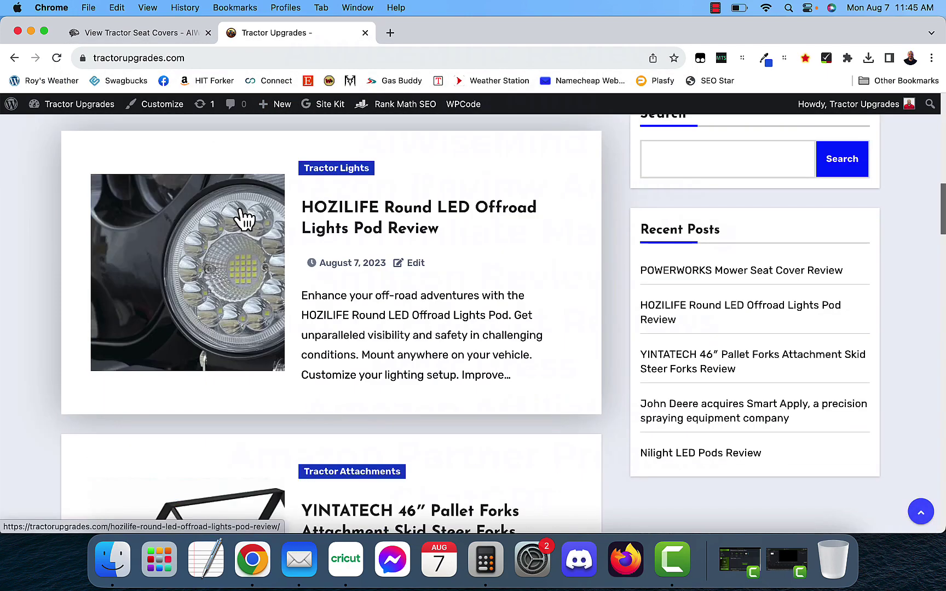
{"action": "scroll", "coordinate": [243, 219], "scroll_direction": "up", "scroll_amount": 8}
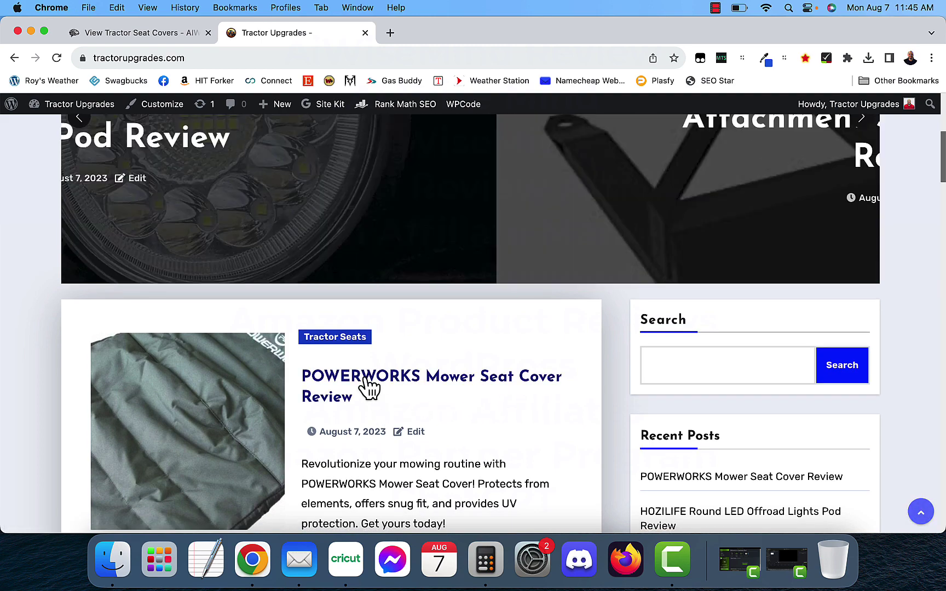
Read the POWERWORKS Mower Seat Cover Review post down to its Buy Now button
{"action": "left_click", "coordinate": [368, 389]}
{"action": "scroll", "coordinate": [431, 370], "scroll_direction": "down", "scroll_amount": 4}
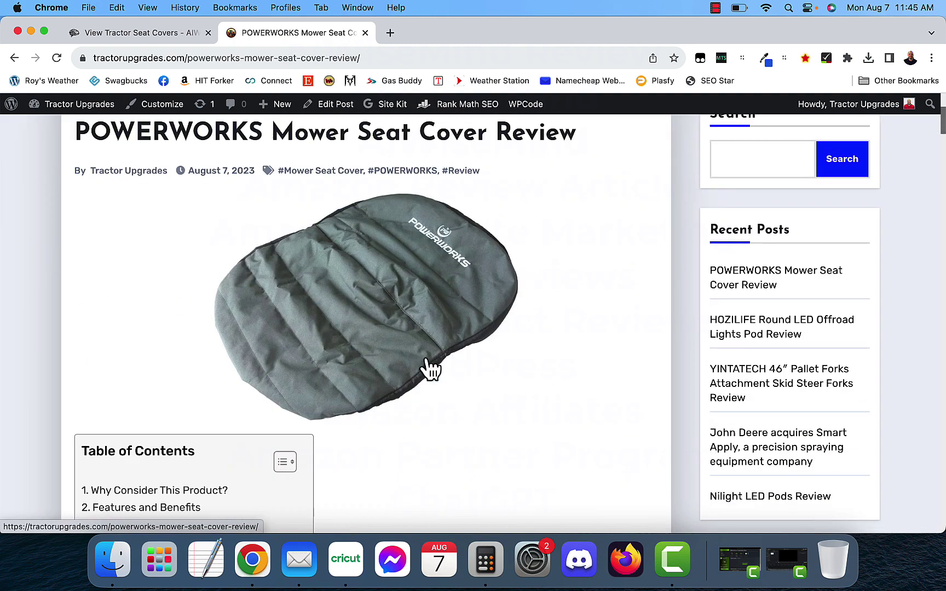
{"action": "scroll", "coordinate": [427, 361], "scroll_direction": "down", "scroll_amount": 10}
{"action": "scroll", "coordinate": [425, 359], "scroll_direction": "down", "scroll_amount": 9}
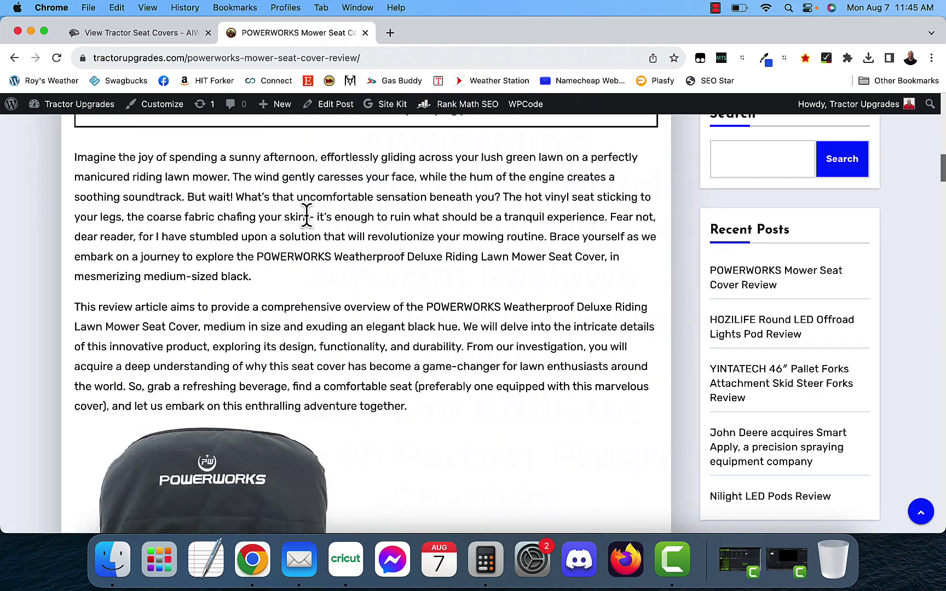
{"action": "scroll", "coordinate": [306, 219], "scroll_direction": "down", "scroll_amount": 5}
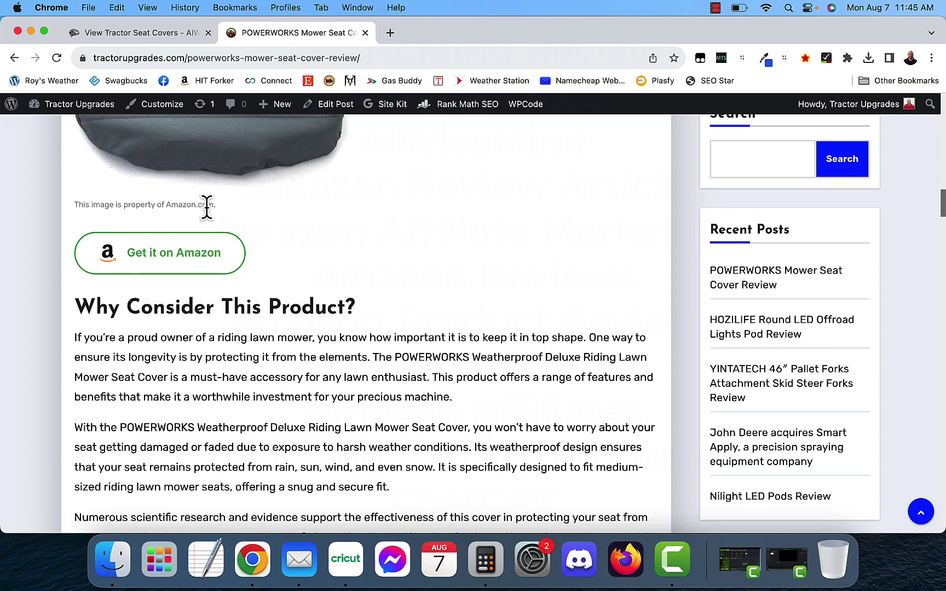
{"action": "scroll", "coordinate": [307, 249], "scroll_direction": "down", "scroll_amount": 2}
{"action": "scroll", "coordinate": [305, 249], "scroll_direction": "down", "scroll_amount": 8}
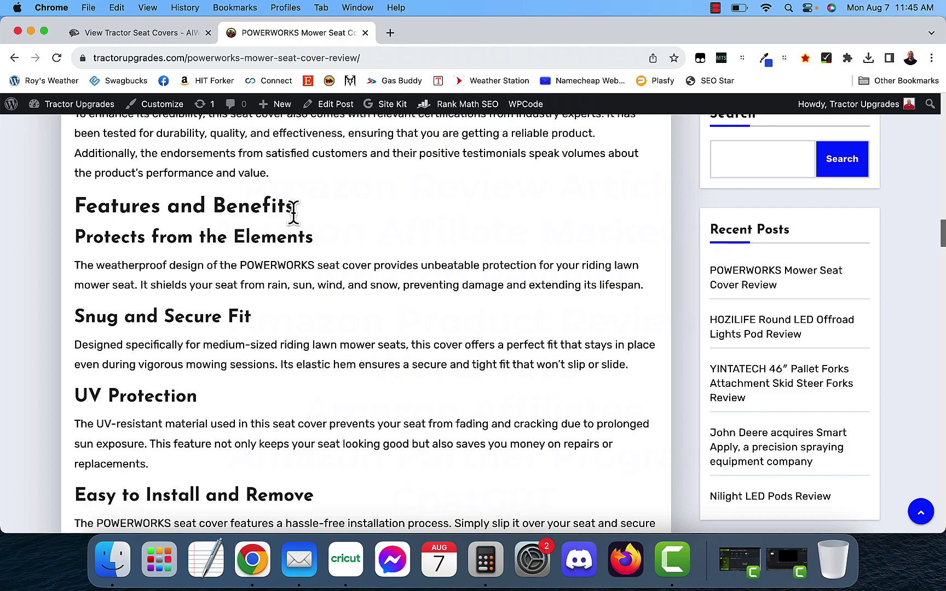
{"action": "scroll", "coordinate": [276, 254], "scroll_direction": "down", "scroll_amount": 9}
{"action": "scroll", "coordinate": [282, 268], "scroll_direction": "down", "scroll_amount": 2}
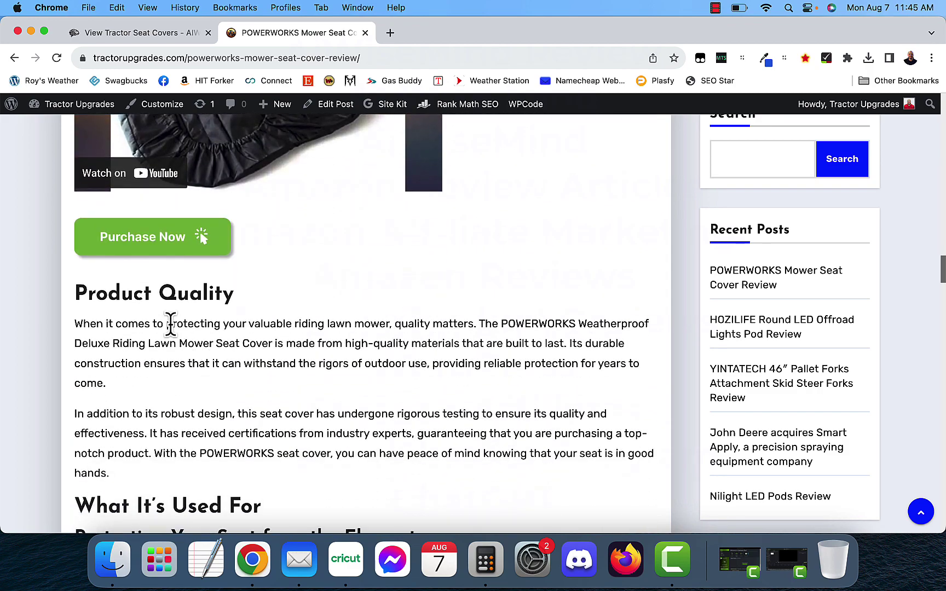
{"action": "scroll", "coordinate": [264, 321], "scroll_direction": "down", "scroll_amount": 5}
{"action": "scroll", "coordinate": [224, 313], "scroll_direction": "down", "scroll_amount": 9}
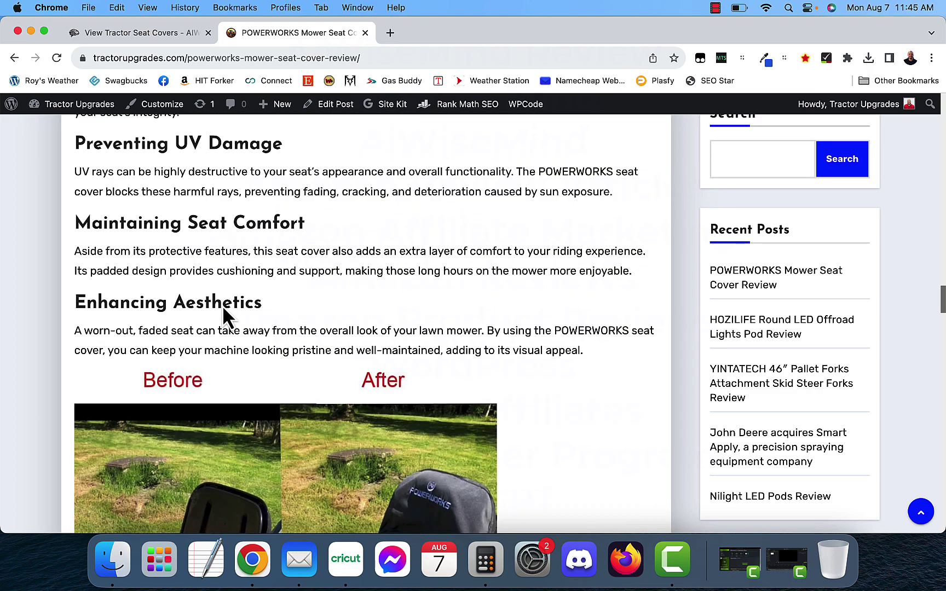
{"action": "scroll", "coordinate": [222, 306], "scroll_direction": "down", "scroll_amount": 2}
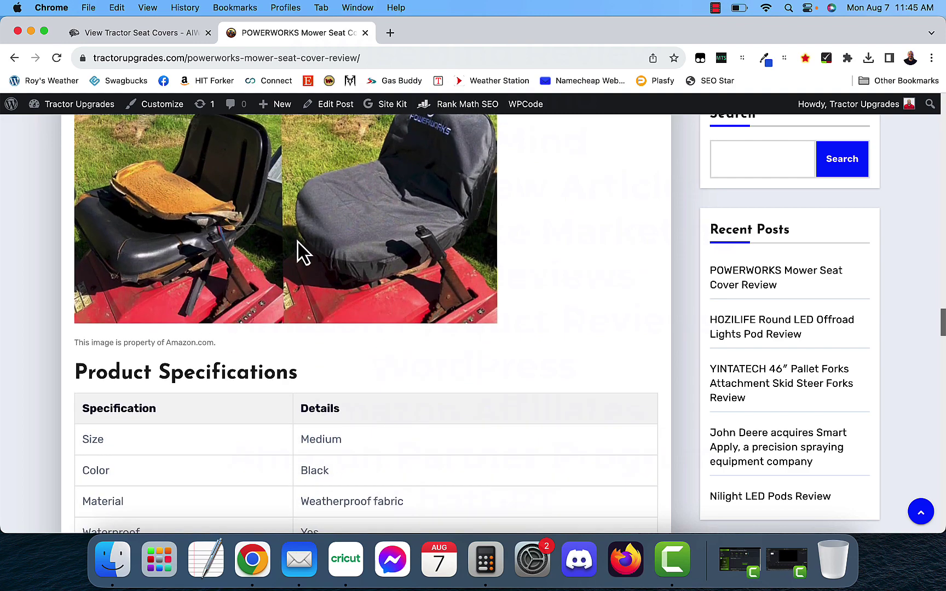
{"action": "scroll", "coordinate": [517, 274], "scroll_direction": "up", "scroll_amount": 3}
{"action": "scroll", "coordinate": [226, 326], "scroll_direction": "down", "scroll_amount": 2}
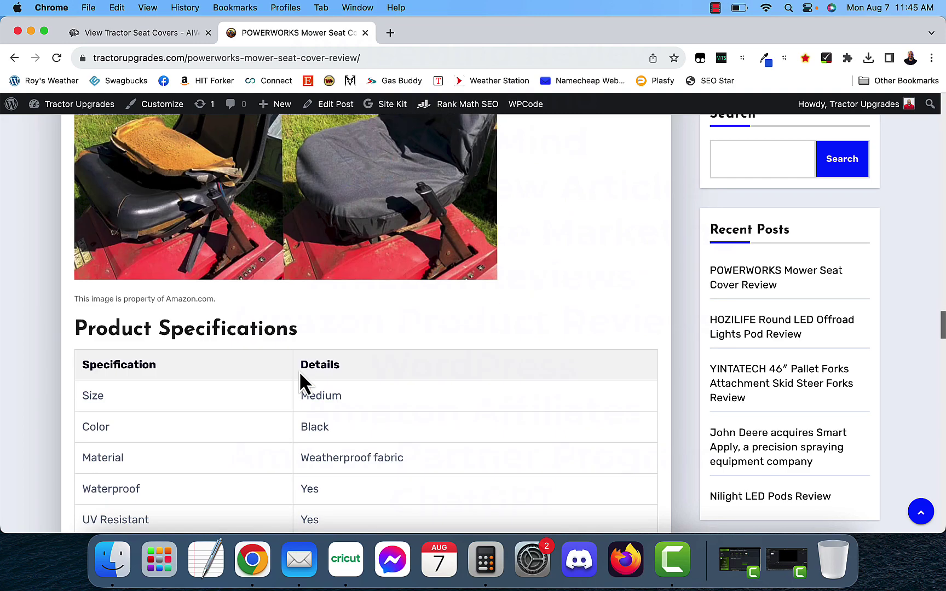
{"action": "scroll", "coordinate": [211, 376], "scroll_direction": "down", "scroll_amount": 4}
{"action": "scroll", "coordinate": [253, 269], "scroll_direction": "up", "scroll_amount": 1}
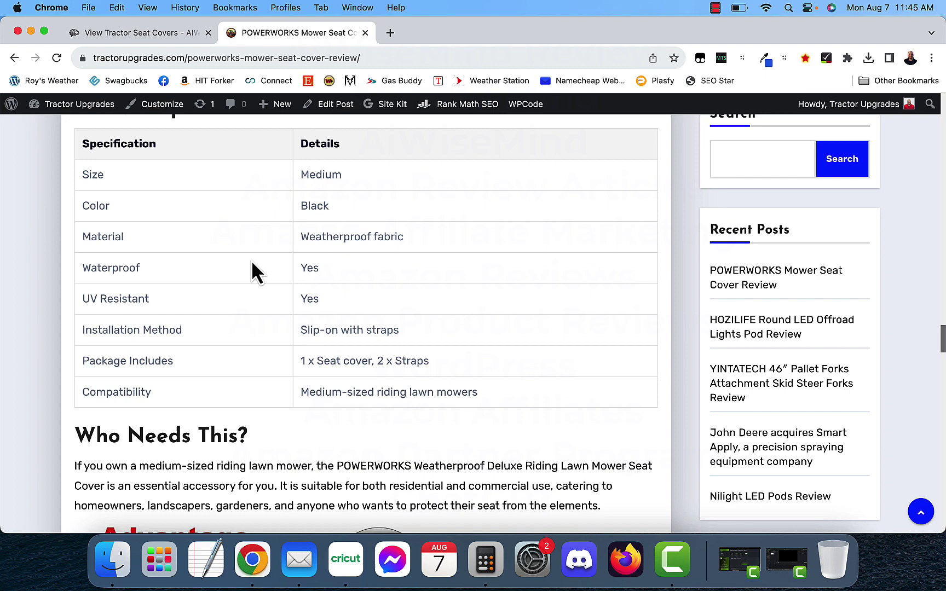
{"action": "scroll", "coordinate": [178, 299], "scroll_direction": "down", "scroll_amount": 4}
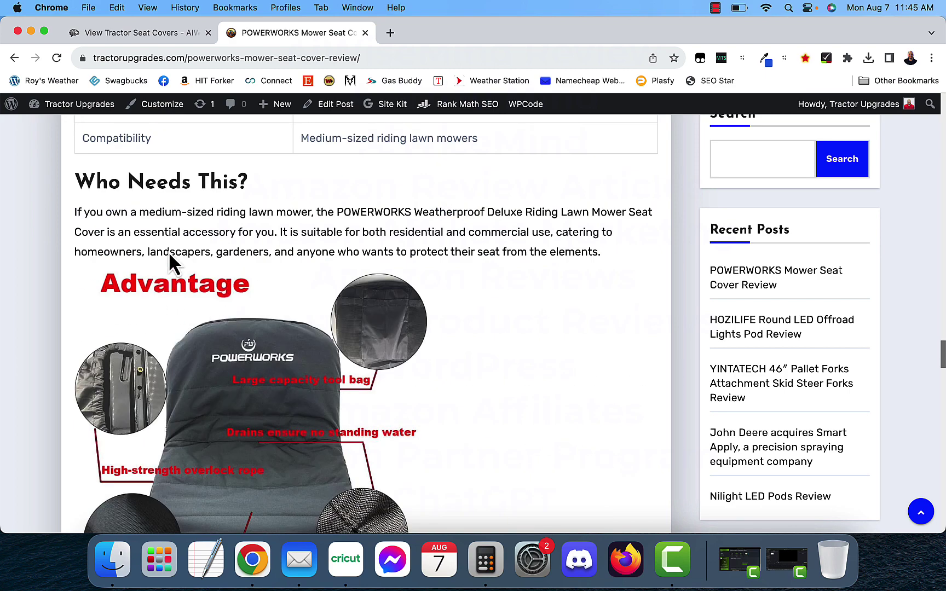
{"action": "scroll", "coordinate": [186, 279], "scroll_direction": "down", "scroll_amount": 3}
{"action": "scroll", "coordinate": [159, 301], "scroll_direction": "down", "scroll_amount": 1}
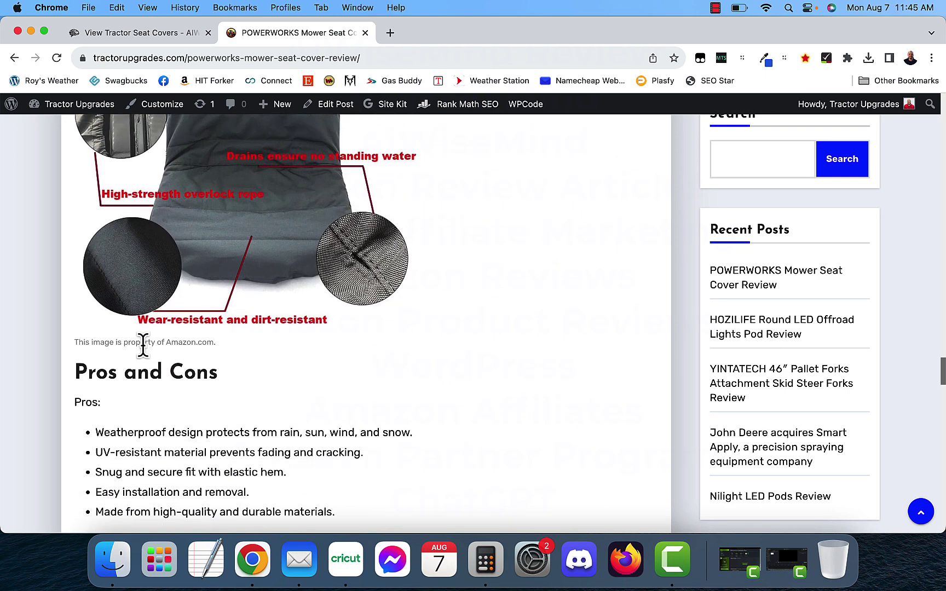
{"action": "scroll", "coordinate": [164, 323], "scroll_direction": "down", "scroll_amount": 4}
{"action": "scroll", "coordinate": [99, 295], "scroll_direction": "down", "scroll_amount": 2}
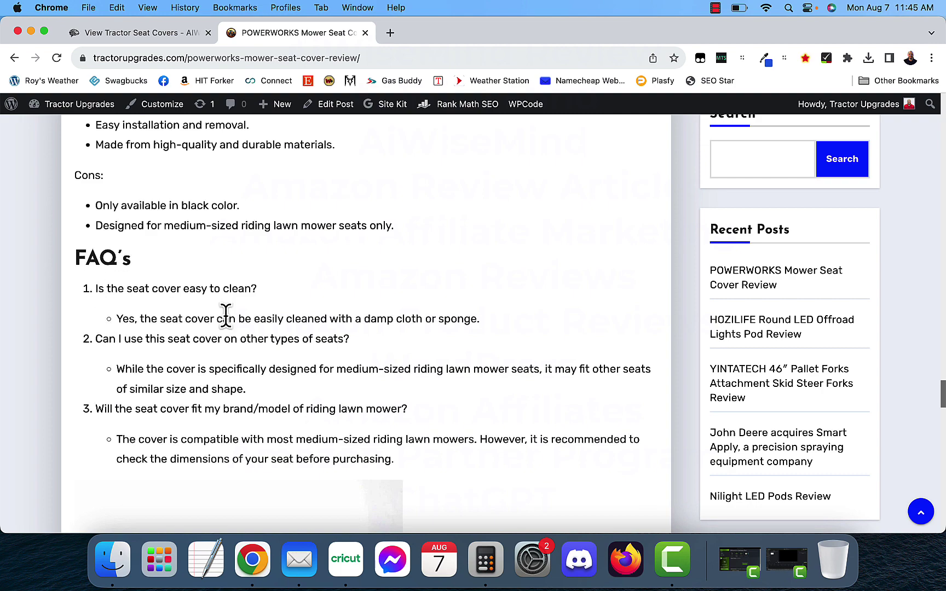
{"action": "scroll", "coordinate": [226, 323], "scroll_direction": "down", "scroll_amount": 6}
{"action": "scroll", "coordinate": [225, 323], "scroll_direction": "down", "scroll_amount": 3}
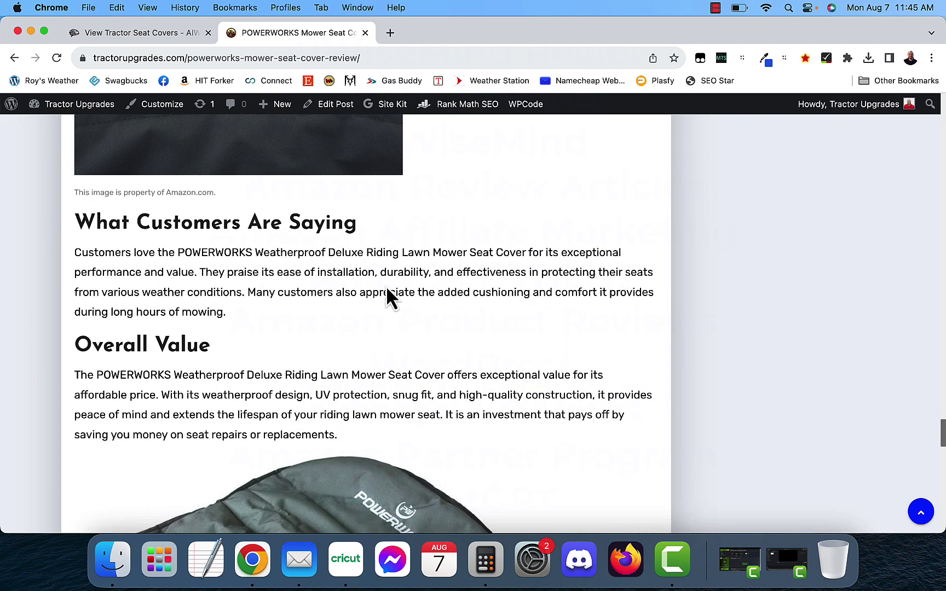
{"action": "scroll", "coordinate": [230, 312], "scroll_direction": "down", "scroll_amount": 1}
{"action": "scroll", "coordinate": [239, 307], "scroll_direction": "down", "scroll_amount": 7}
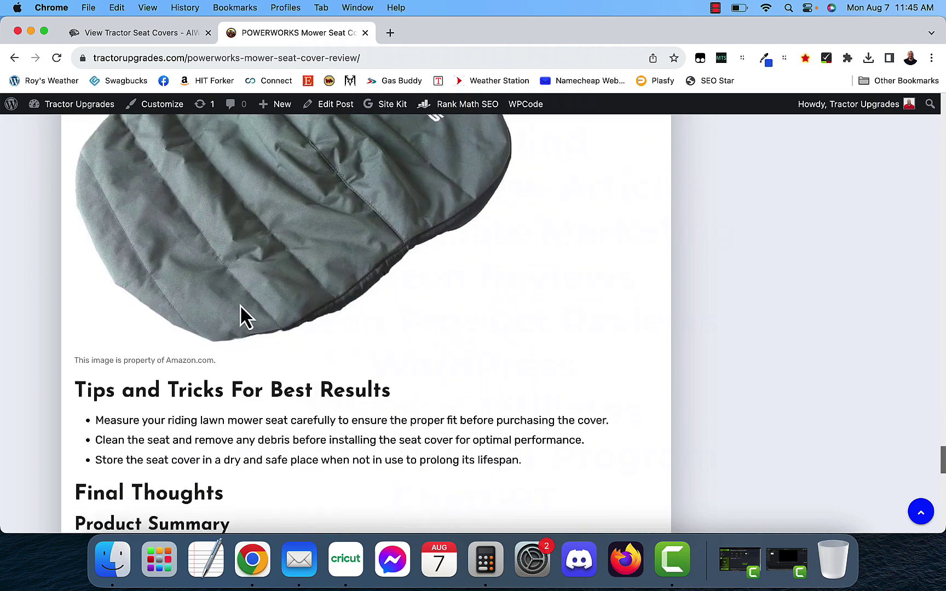
{"action": "scroll", "coordinate": [219, 302], "scroll_direction": "down", "scroll_amount": 2}
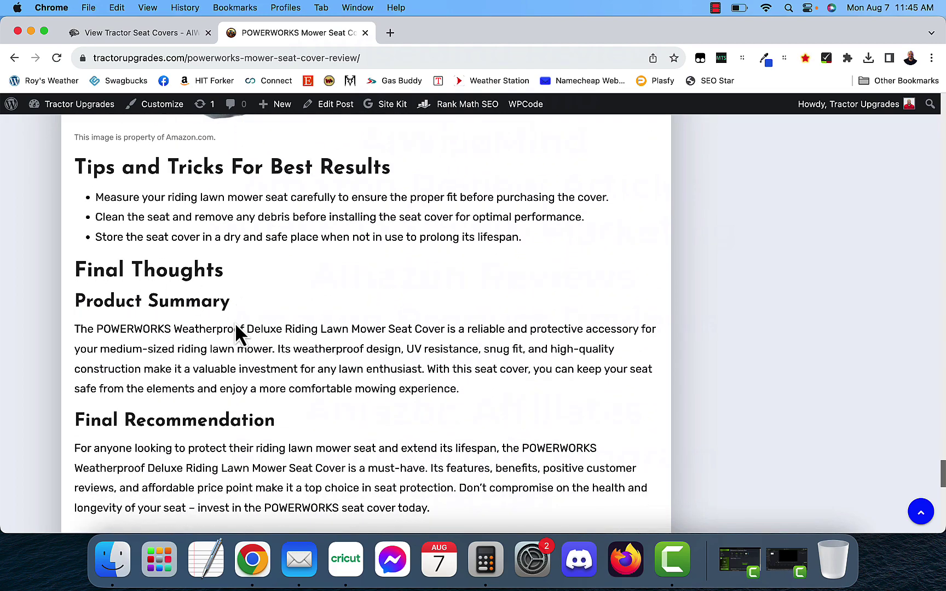
{"action": "scroll", "coordinate": [236, 331], "scroll_direction": "down", "scroll_amount": 2}
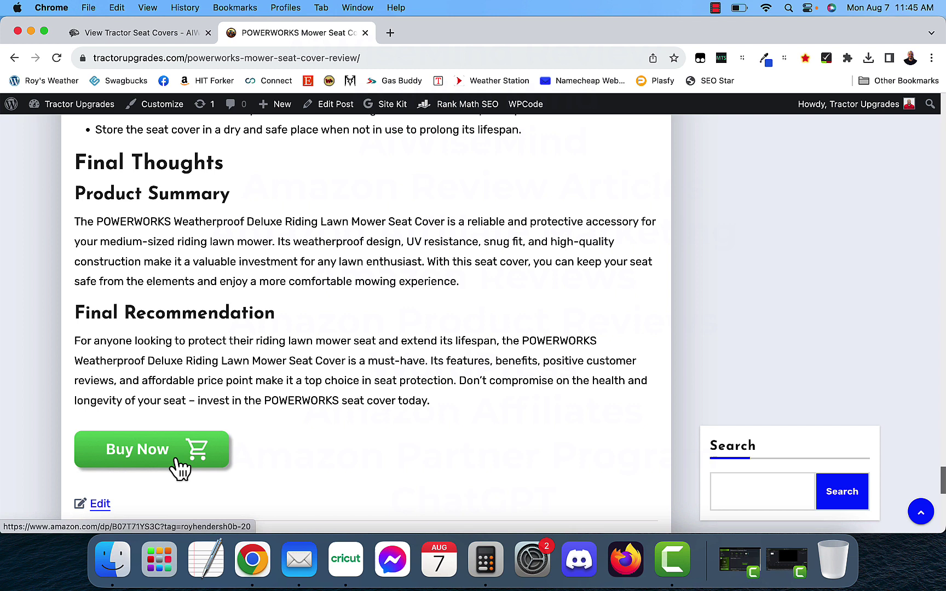